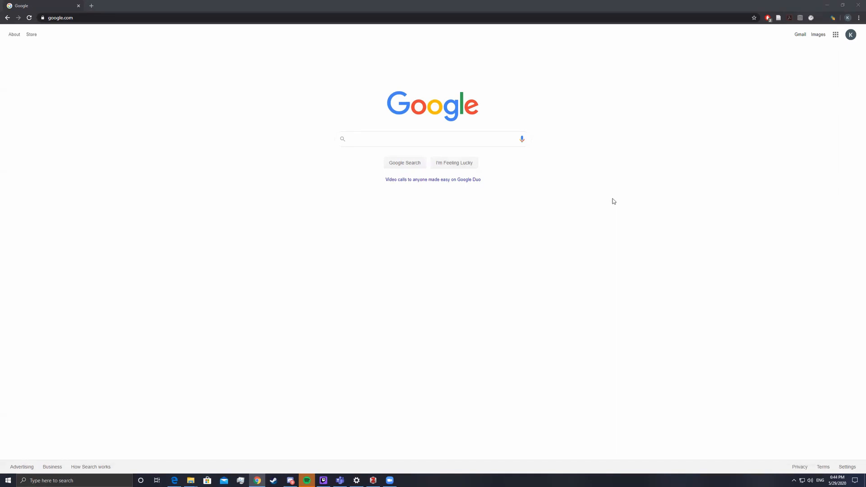
Search Google for 'zotero' and open the official zotero.org website
click(443, 140)
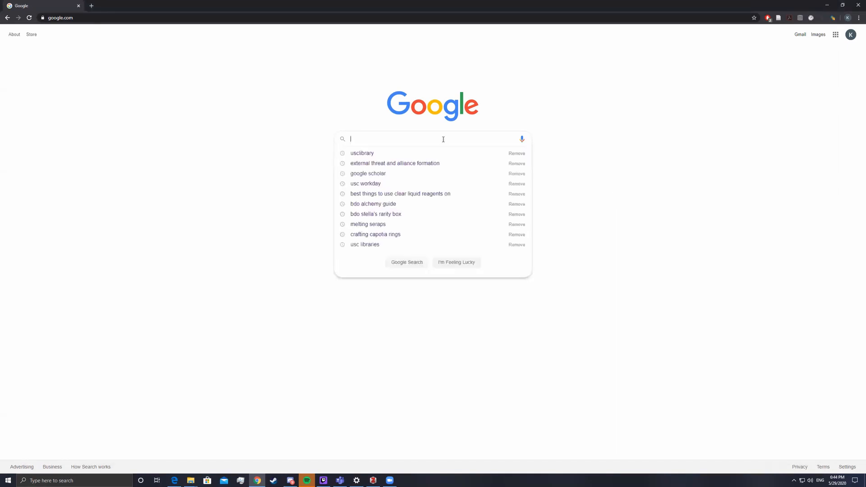
text(zotero)
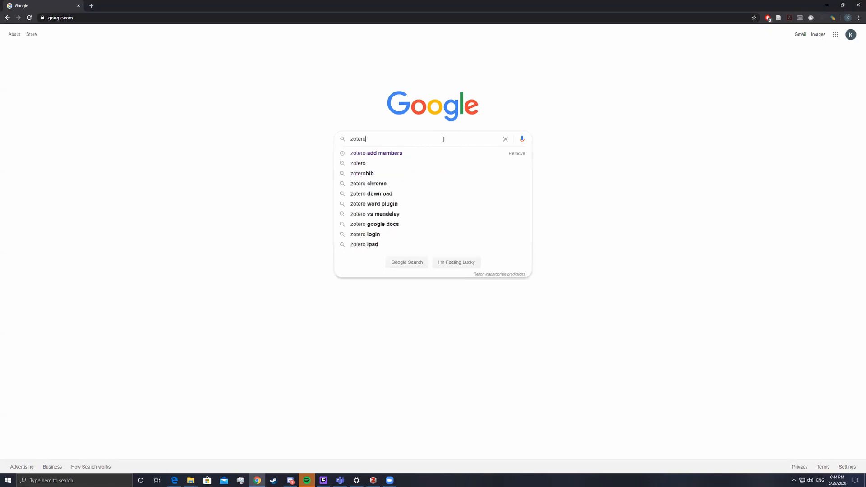
key(Return)
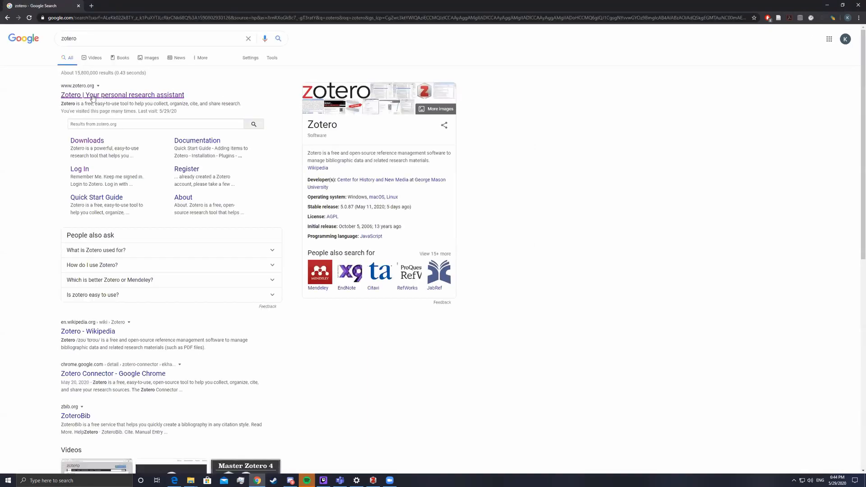
click(91, 95)
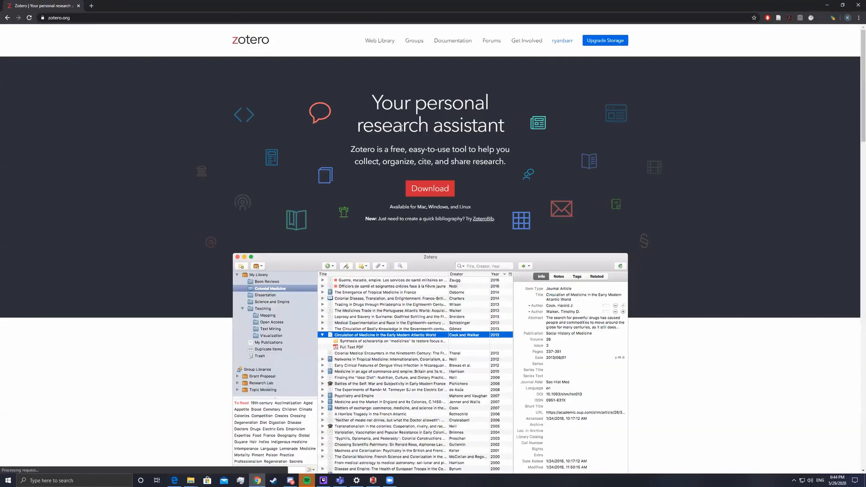
Log out of the current Zotero account and go to the Zotero login page
mouse_move(560, 41)
click(575, 107)
click(565, 45)
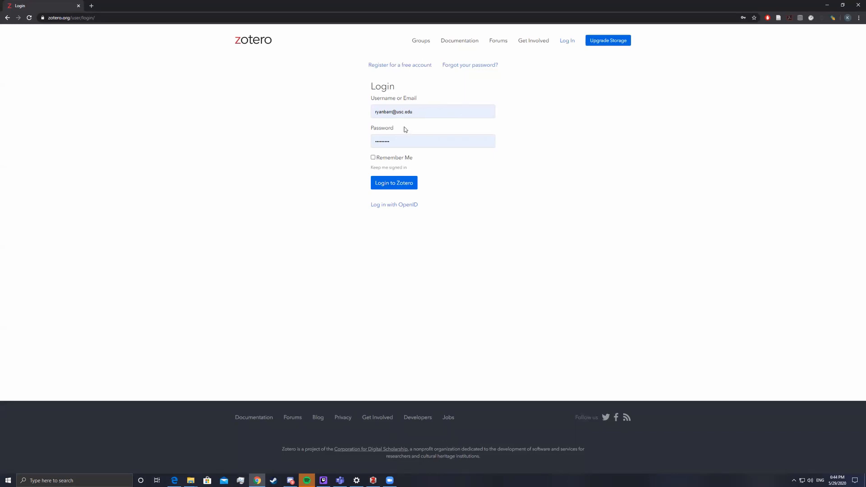
Sign in to the Zotero account, then return from the web library to the zotero.org home page
click(404, 184)
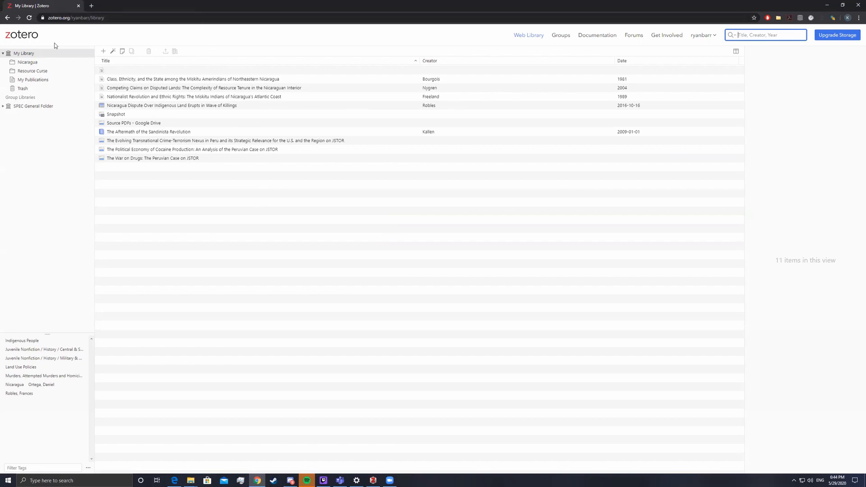
click(28, 37)
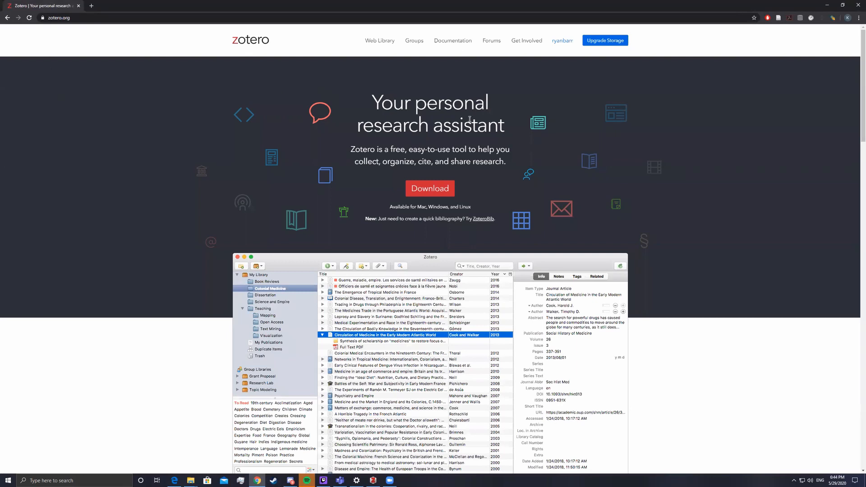
Open the zotero.org Downloads page, then switch to the Zotero desktop app
click(415, 195)
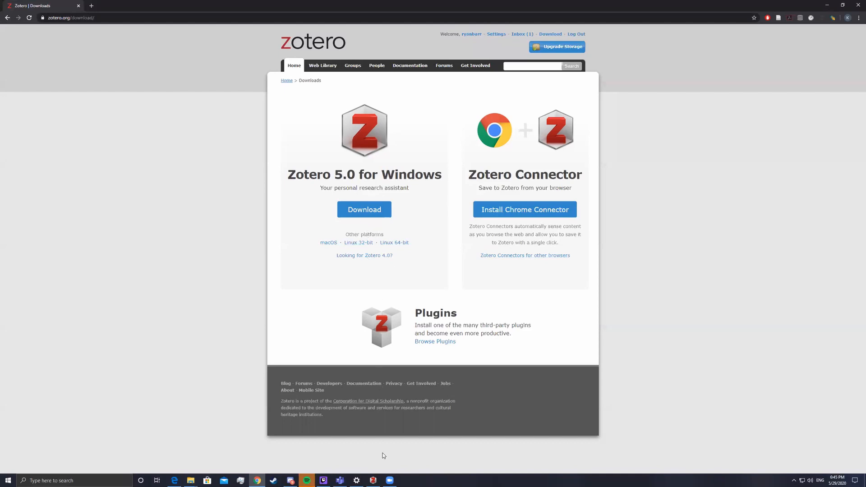
click(373, 480)
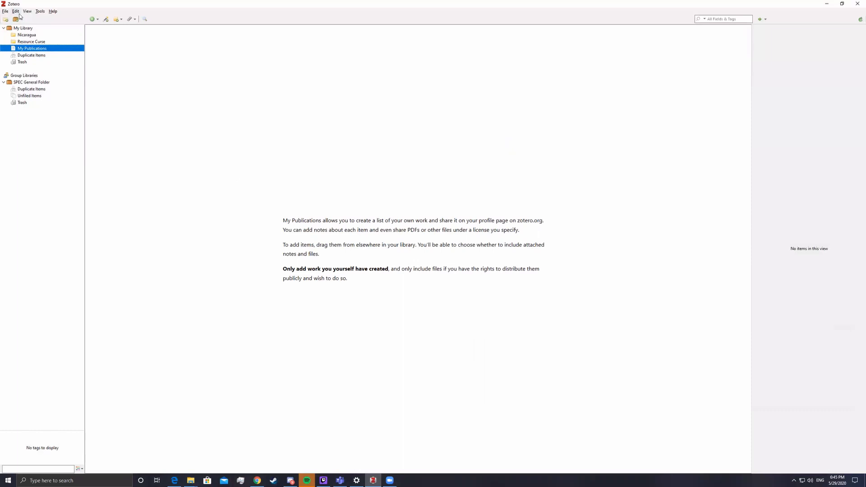
Browse My Library's 11 items, My Publications, and the SPEC General Folder's 5707 items
click(32, 28)
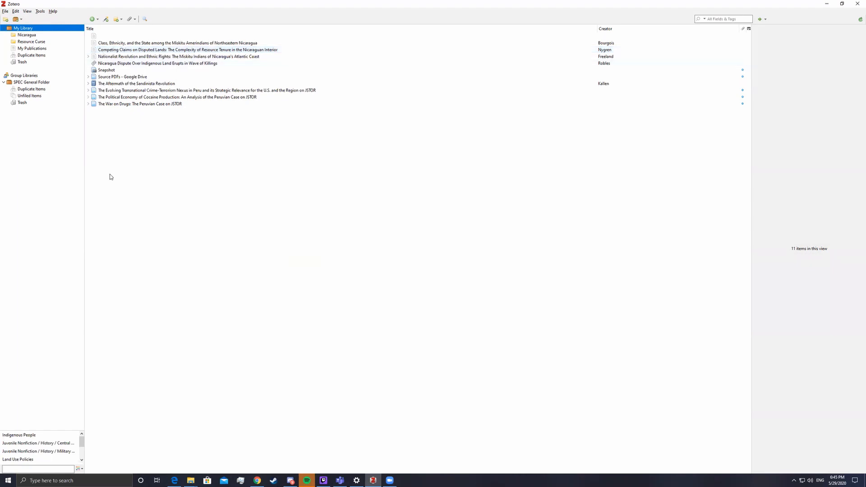
click(146, 36)
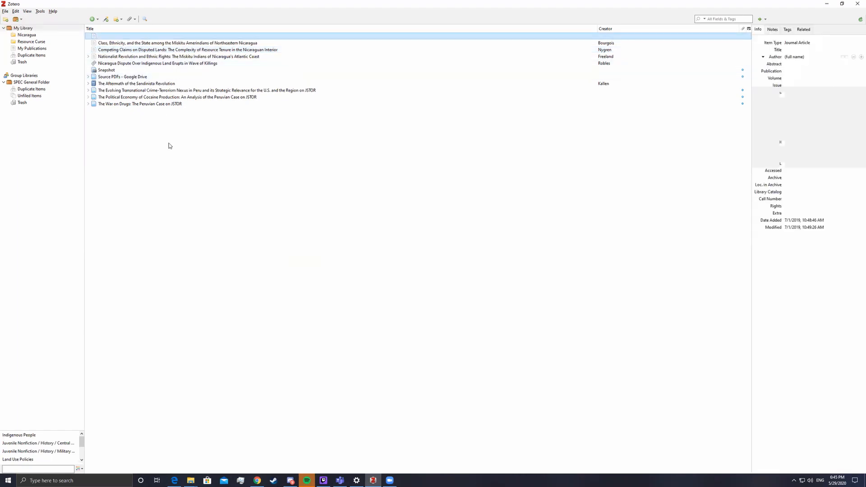
click(32, 48)
click(29, 29)
click(28, 83)
click(29, 29)
click(35, 82)
click(25, 29)
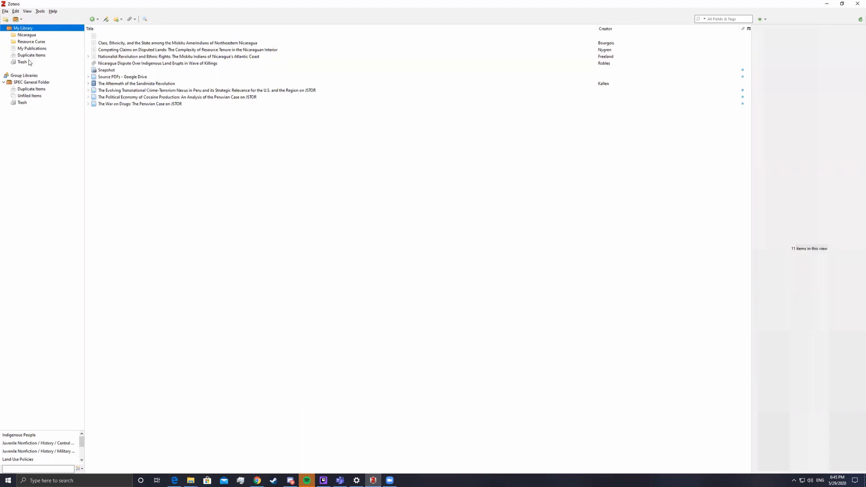
click(37, 82)
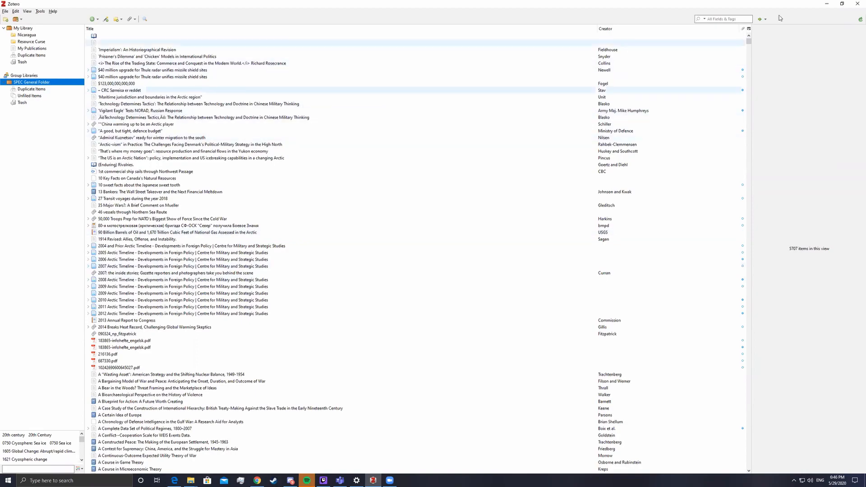
mouse_move(749, 40)
mouse_down()
mouse_move(735, 234)
mouse_move(753, 462)
mouse_move(742, 316)
mouse_move(717, 232)
mouse_move(760, 199)
mouse_move(754, 40)
mouse_up()
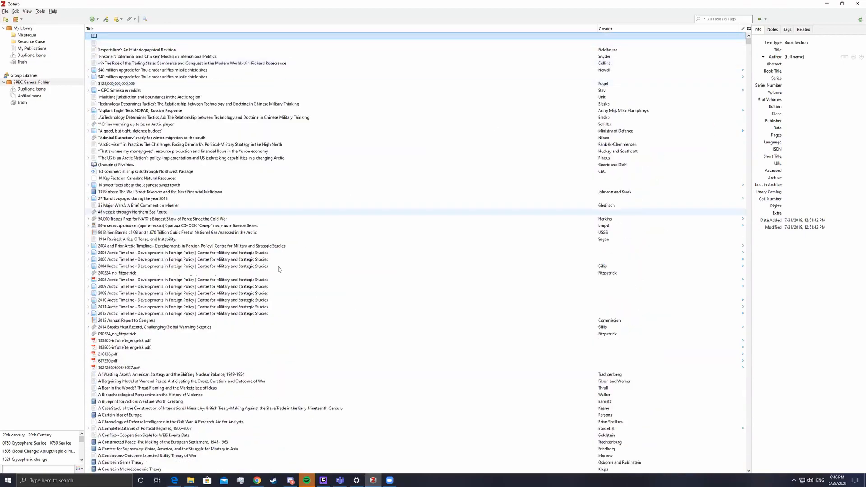
click(36, 41)
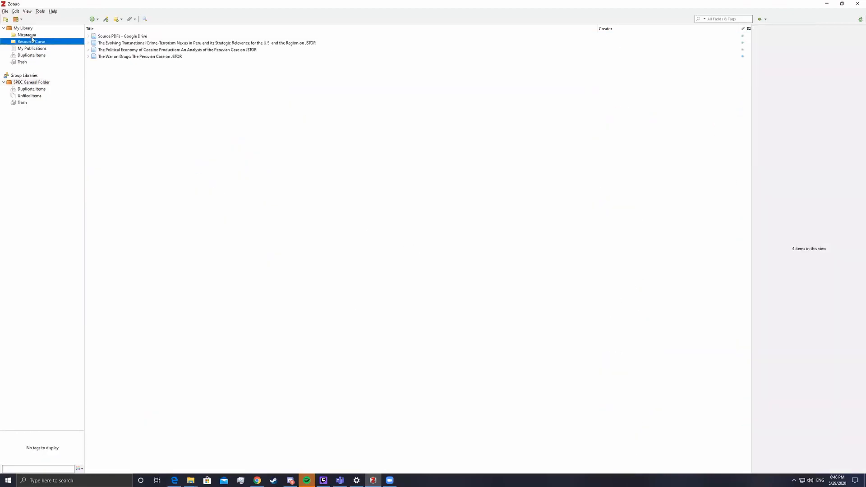
click(26, 35)
click(18, 28)
click(28, 35)
click(24, 29)
click(27, 35)
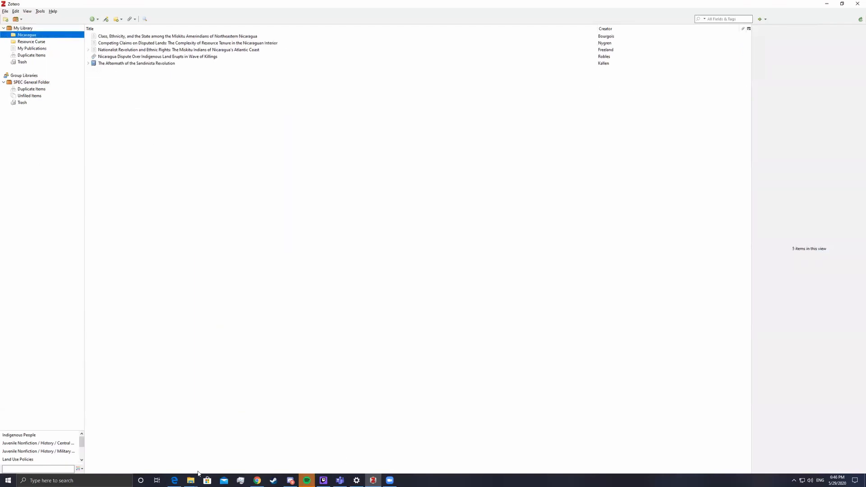
click(28, 63)
click(30, 34)
click(24, 29)
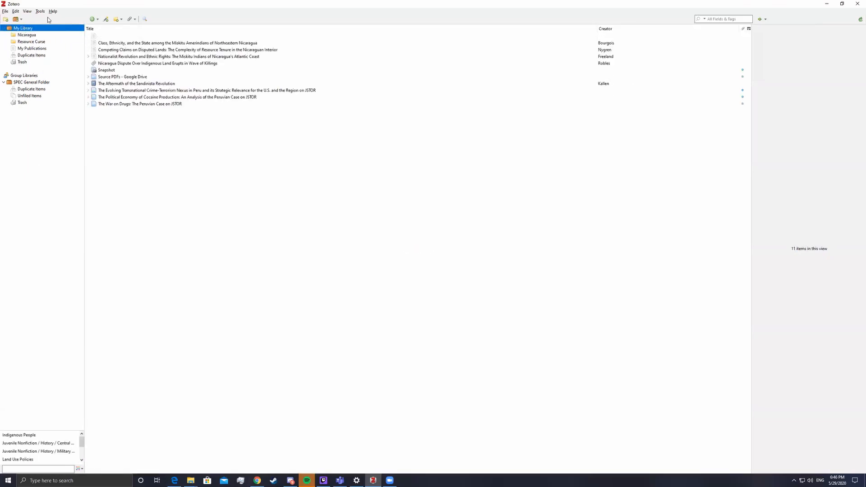
click(33, 82)
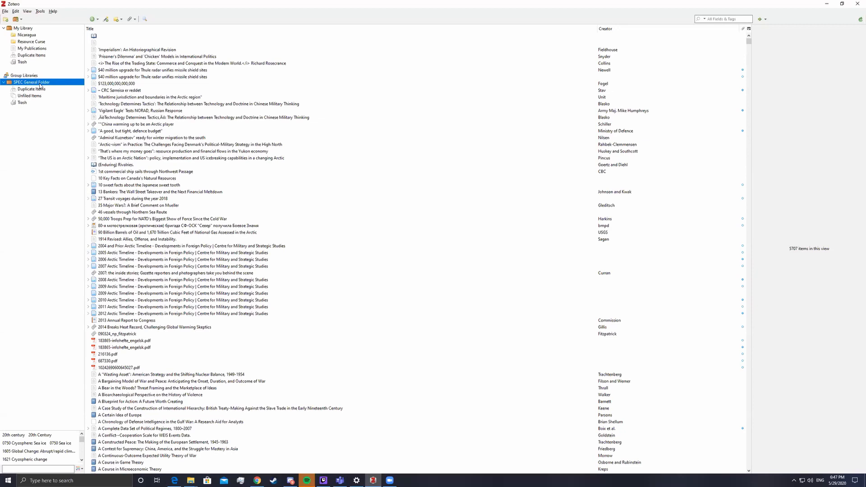
click(32, 89)
click(28, 82)
Create a new empty collection named 'Test' under My Library
click(27, 29)
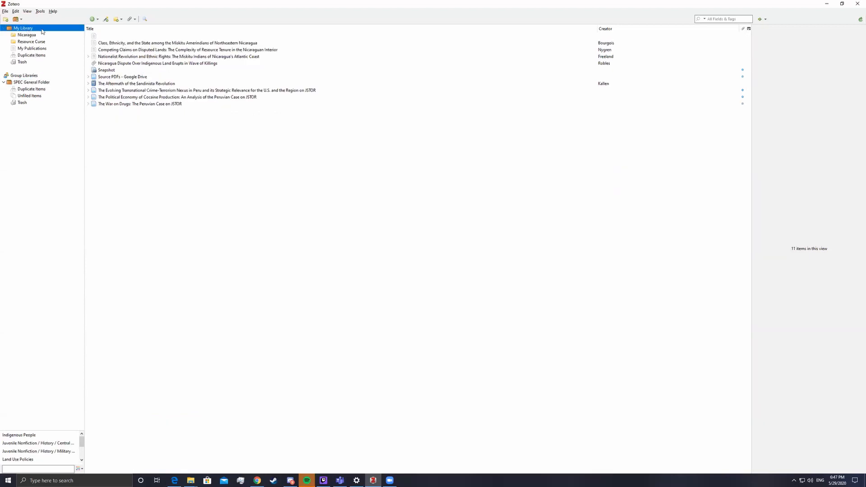
right_click(31, 29)
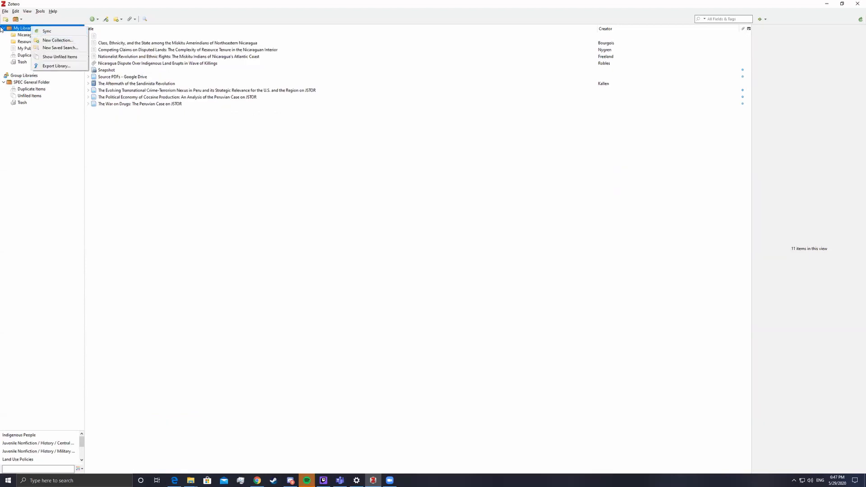
click(48, 39)
text(Test)
key(Return)
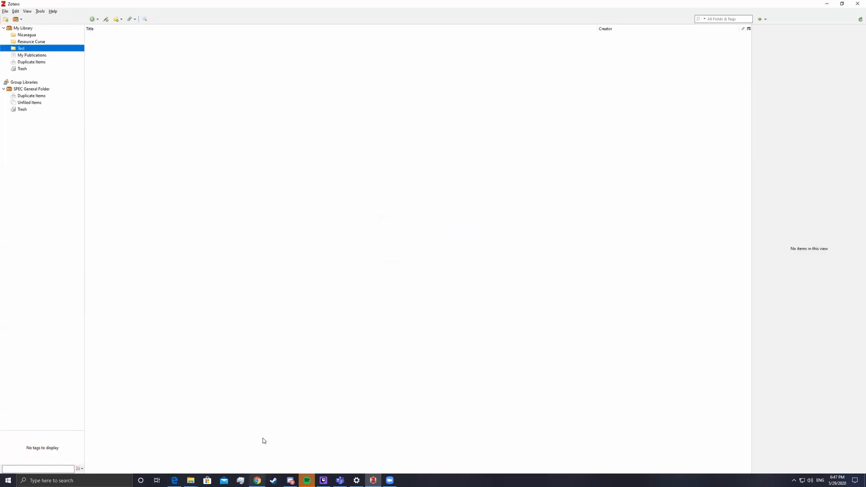
click(257, 481)
In a new tab, search for 'usclib' and open the USC Libraries website
click(94, 6)
text(exte)
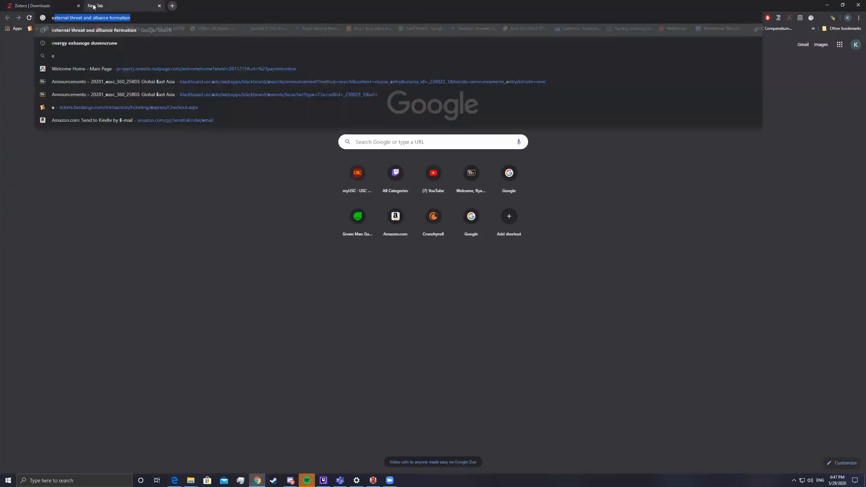
key(BackSpace)
key(BackSpace)
key(BackSpace)
key(BackSpace)
key(BackSpace)
text(usclib)
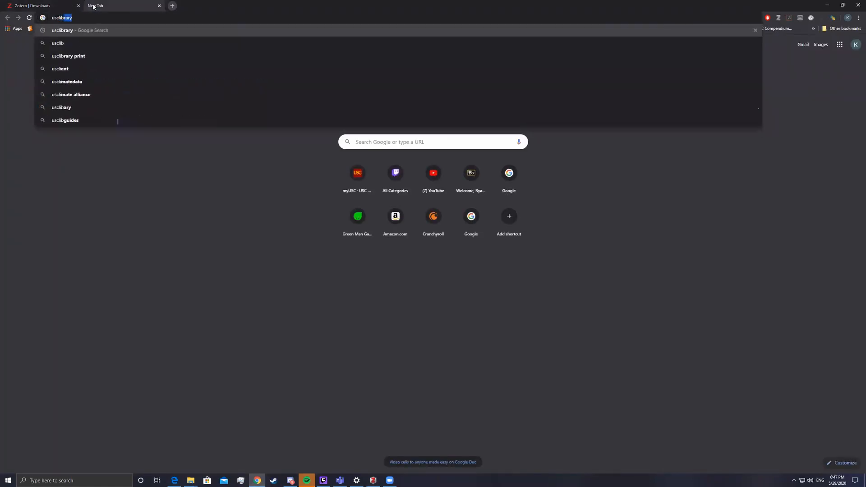
key(Return)
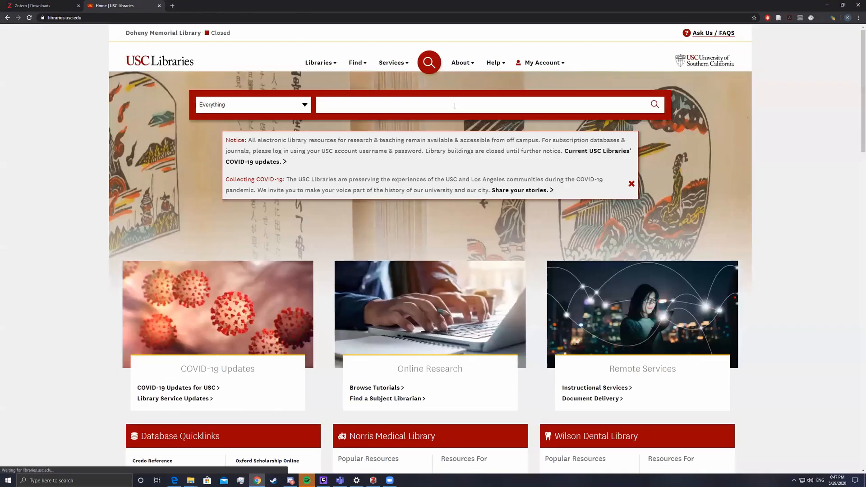
click(454, 104)
Search the library for 'external threat alliance formation' and open the first article's full record
text(e)
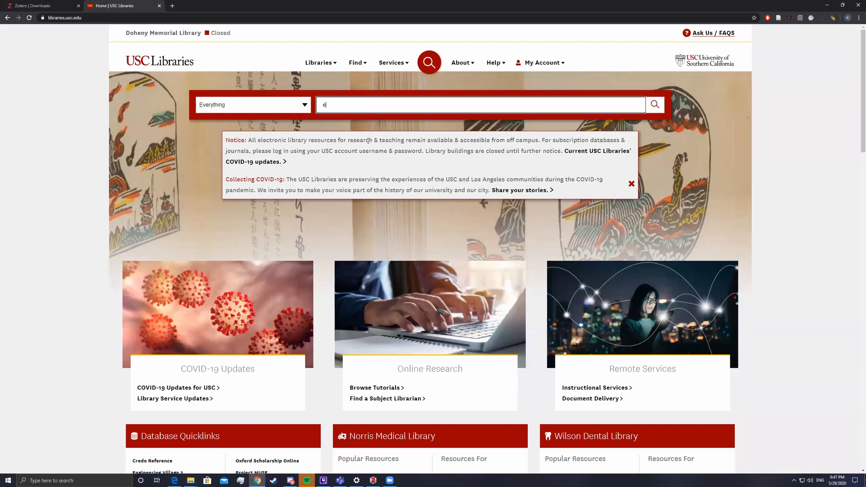
text(xternal threat)
key(Return)
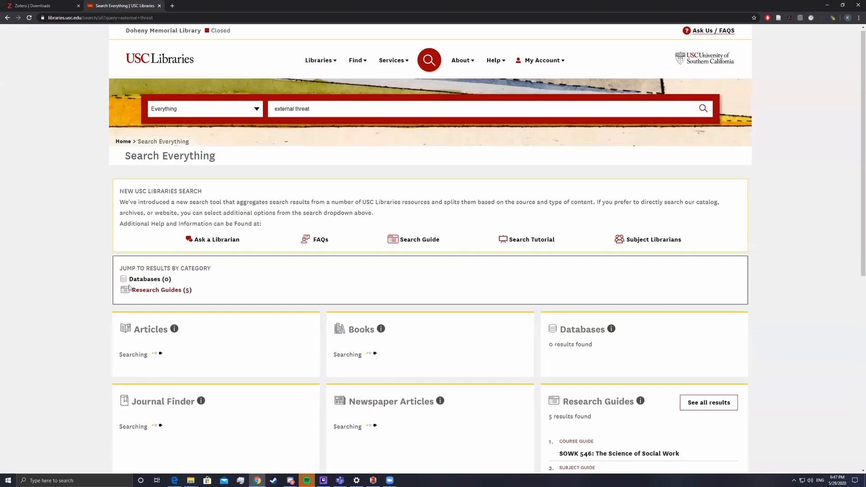
scroll(126, 283, down, 3)
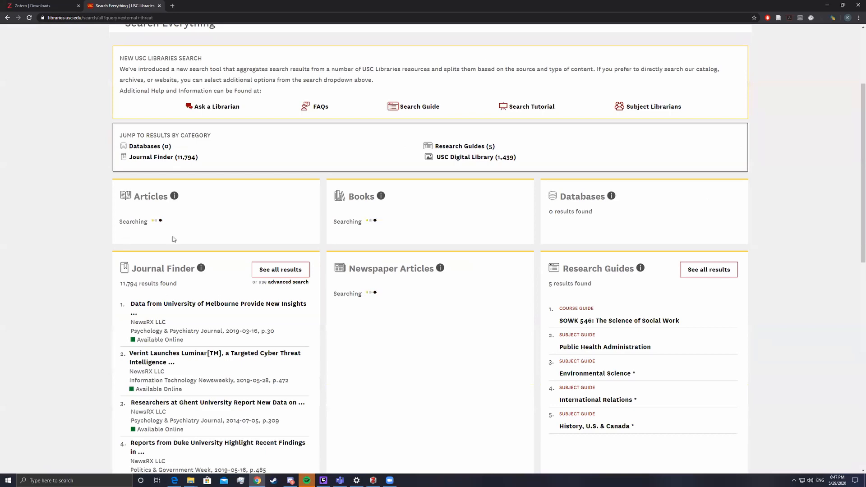
scroll(235, 314, down, 4)
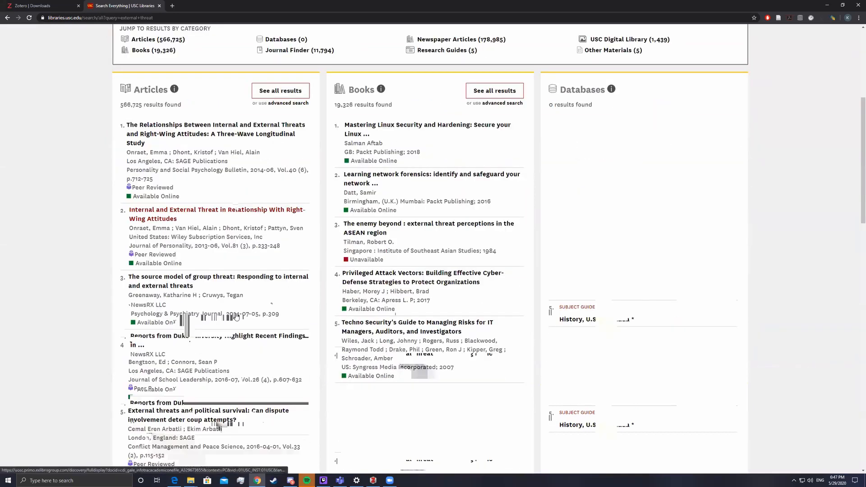
scroll(235, 314, up, 7)
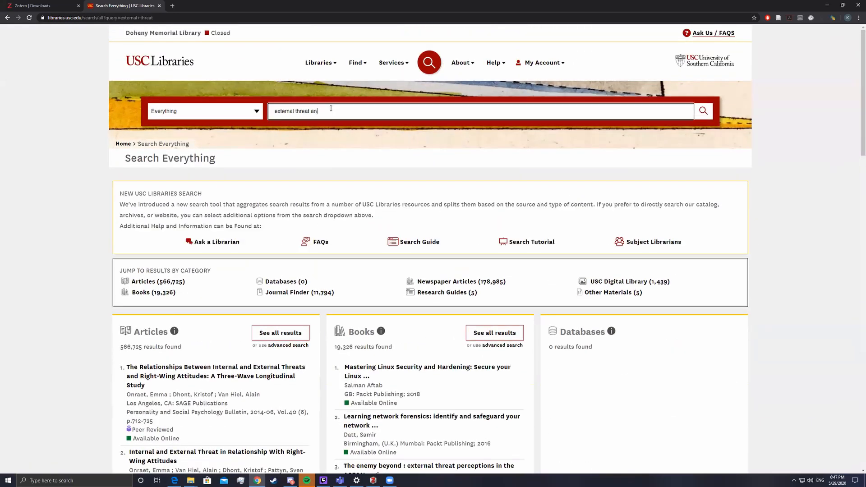
text(iance formation)
key(Return)
scroll(171, 205, down, 3)
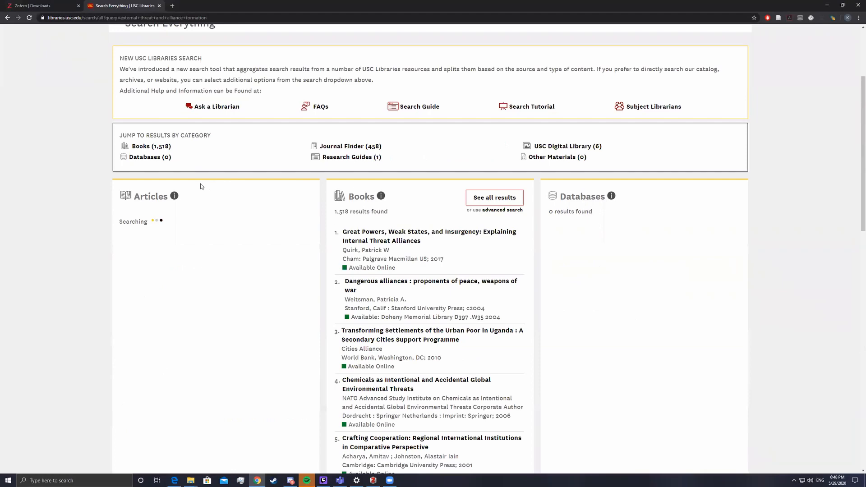
click(193, 231)
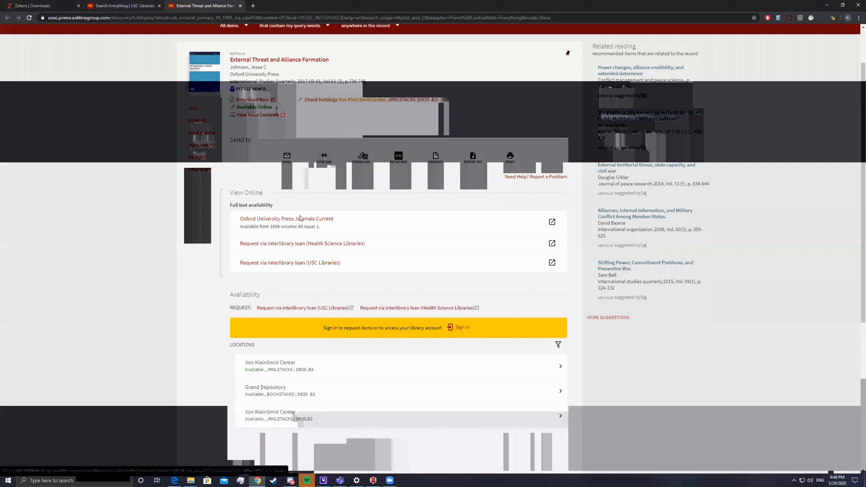
Open the article on Oxford Academic and save it to the Zotero Test collection with the Connector
click(301, 218)
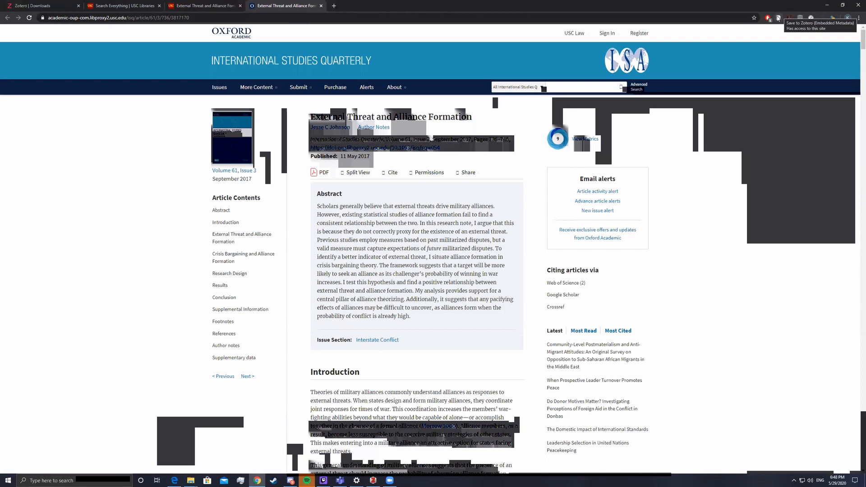
click(779, 18)
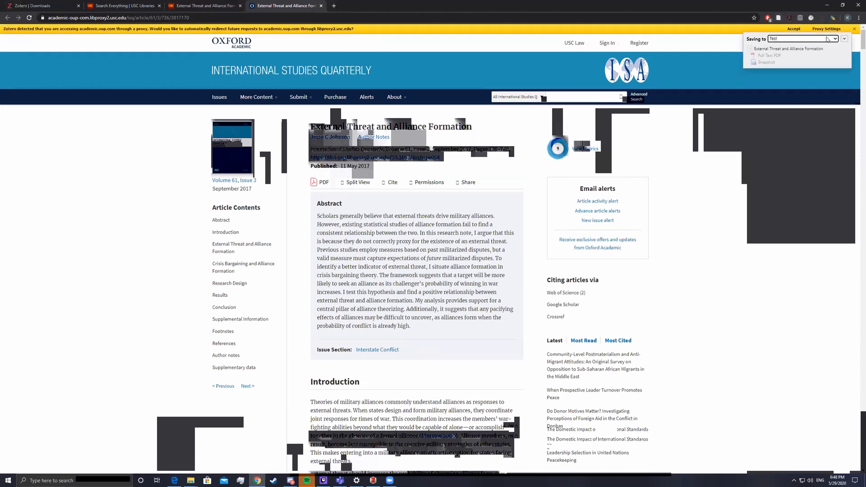
click(835, 39)
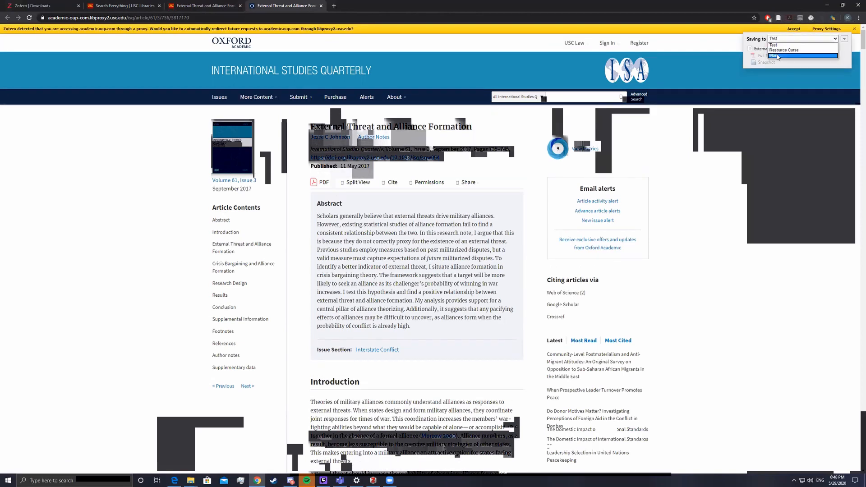
click(779, 55)
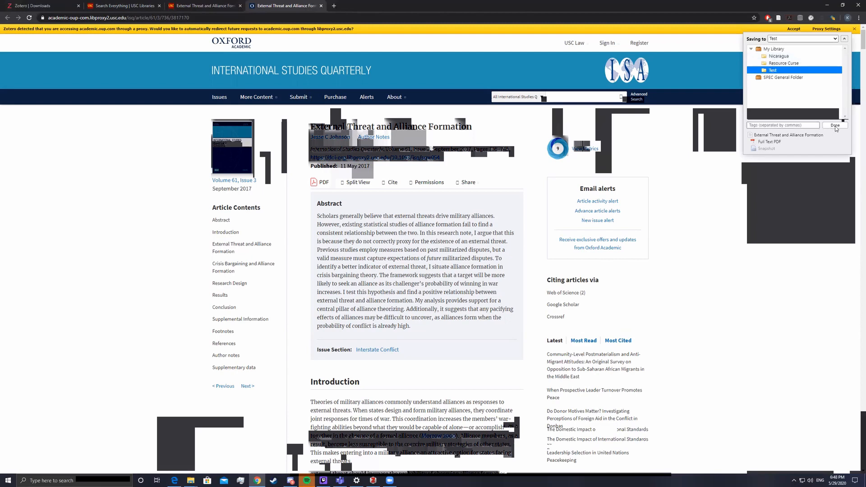
click(835, 126)
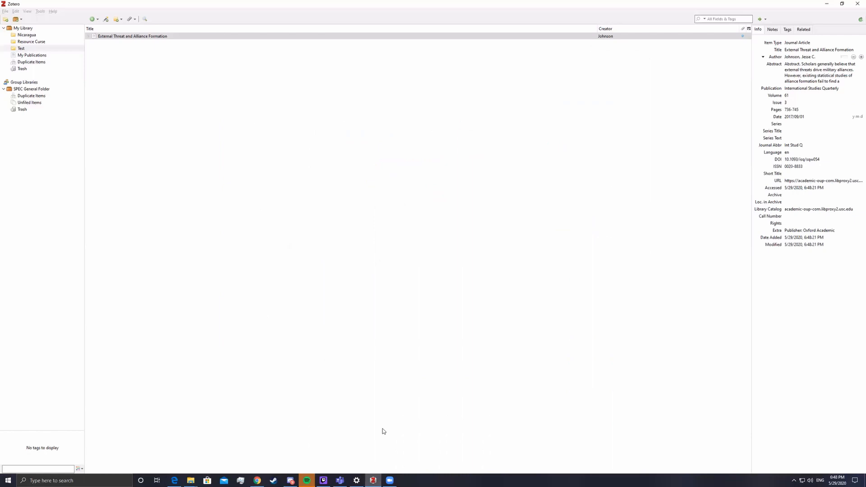
click(373, 481)
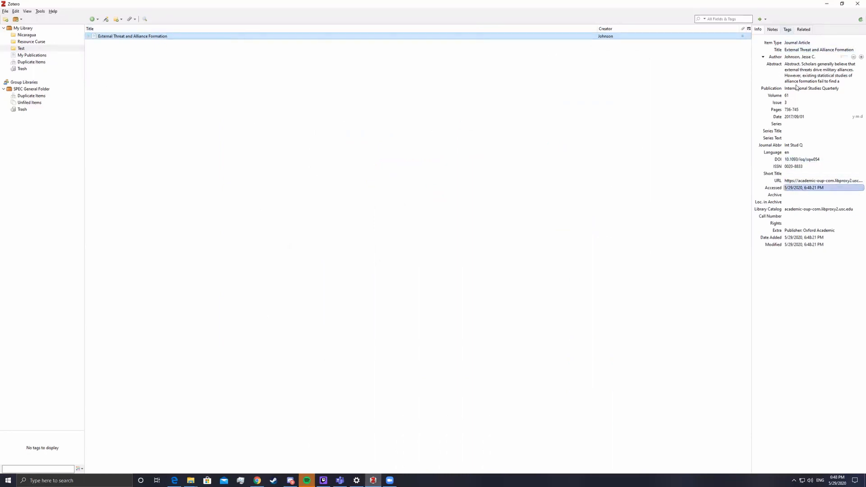
click(799, 43)
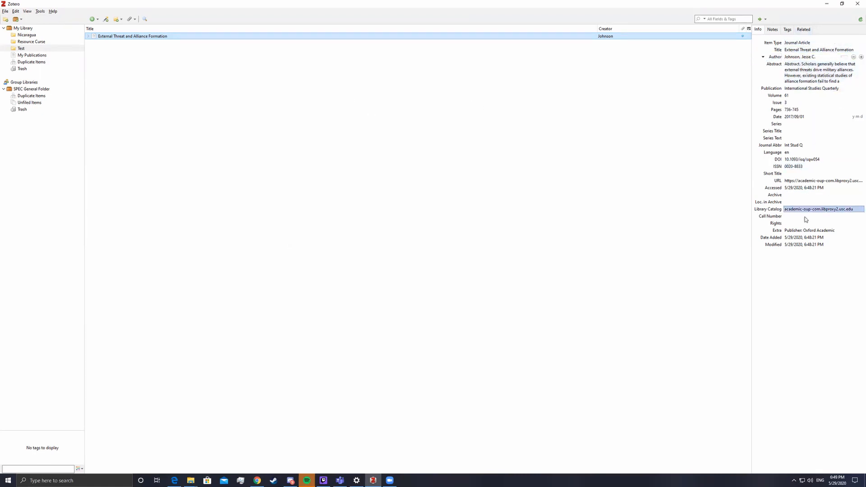
click(794, 125)
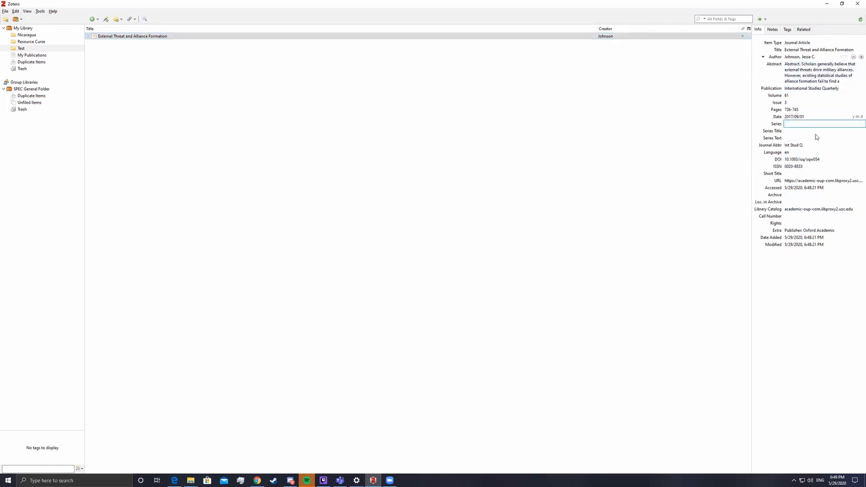
text(sa)
key(BackSpace)
key(BackSpace)
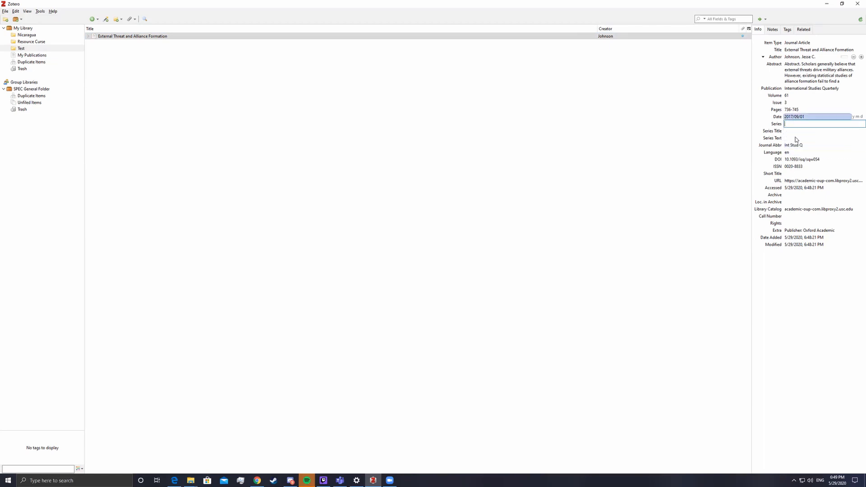
click(540, 155)
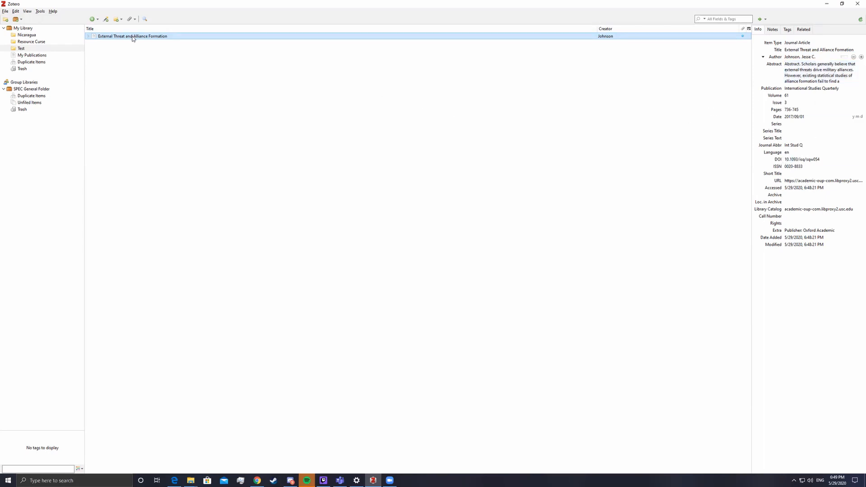
click(29, 48)
click(184, 57)
Launch Word, decline the default-program prompt, and open a blank document showing the Zotero tab
click(109, 480)
text(word)
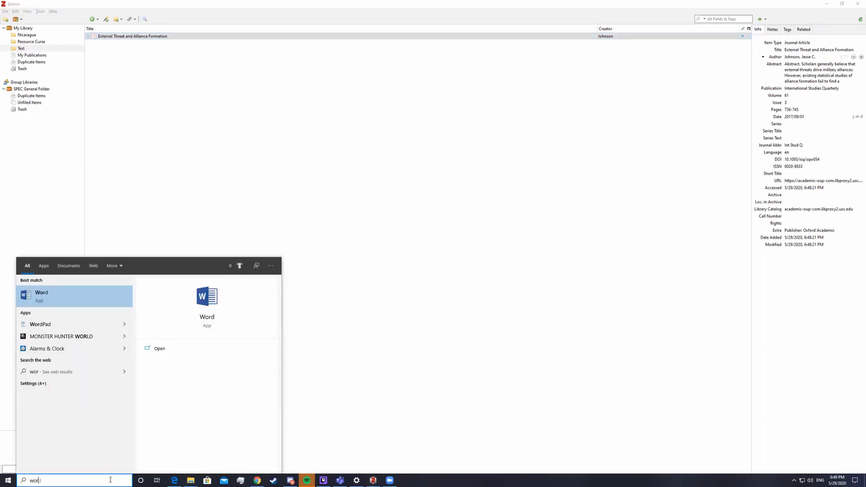
key(Return)
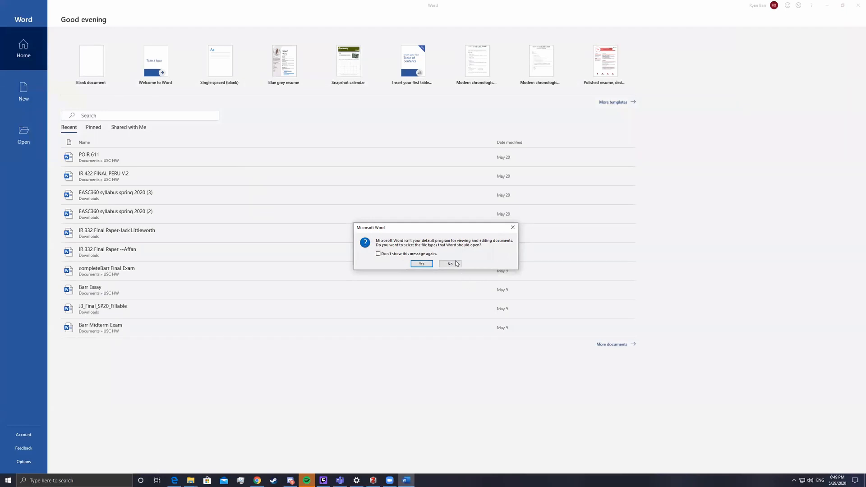
click(455, 262)
click(77, 61)
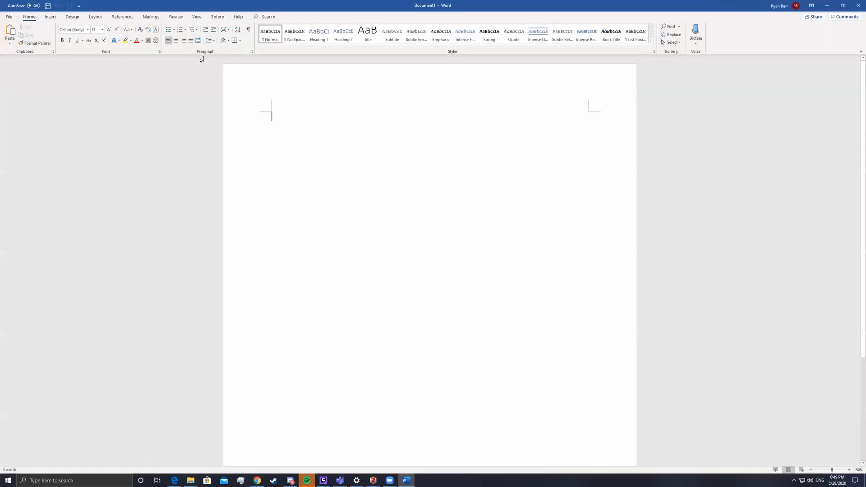
click(221, 17)
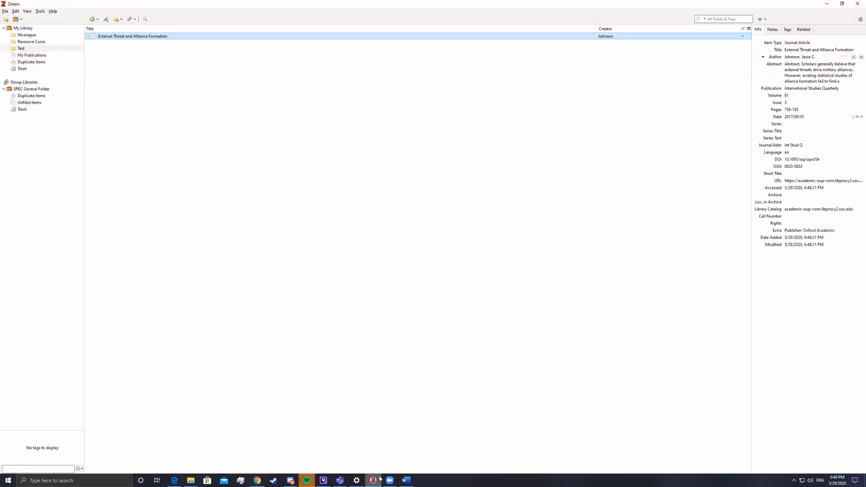
click(373, 480)
click(40, 12)
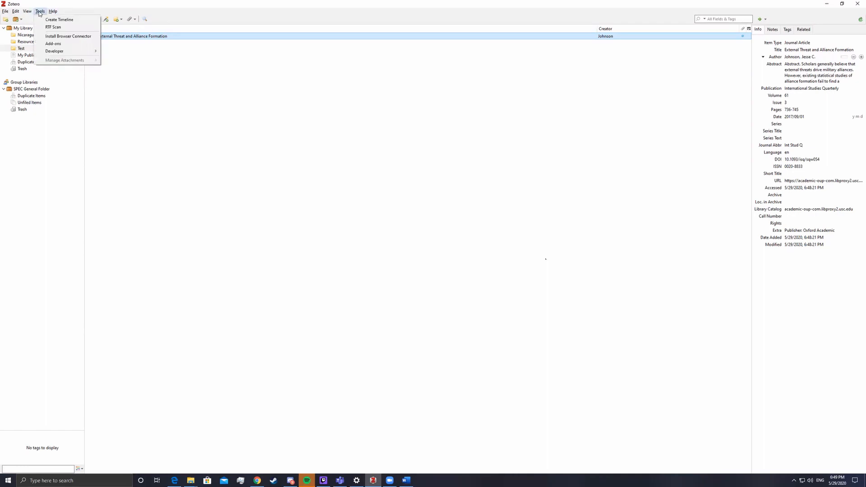
click(51, 43)
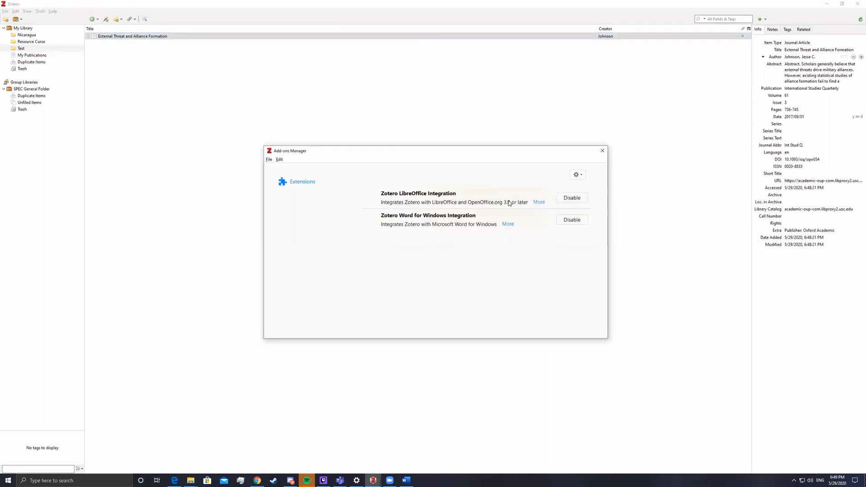
click(385, 217)
click(507, 225)
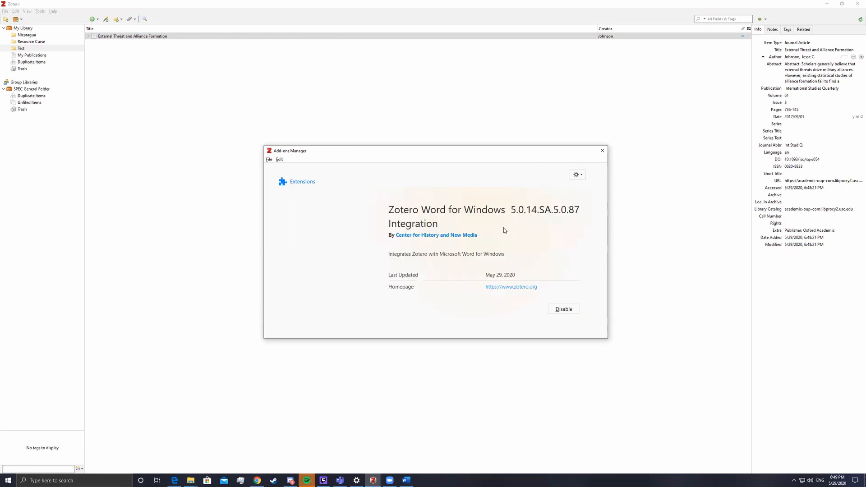
click(602, 152)
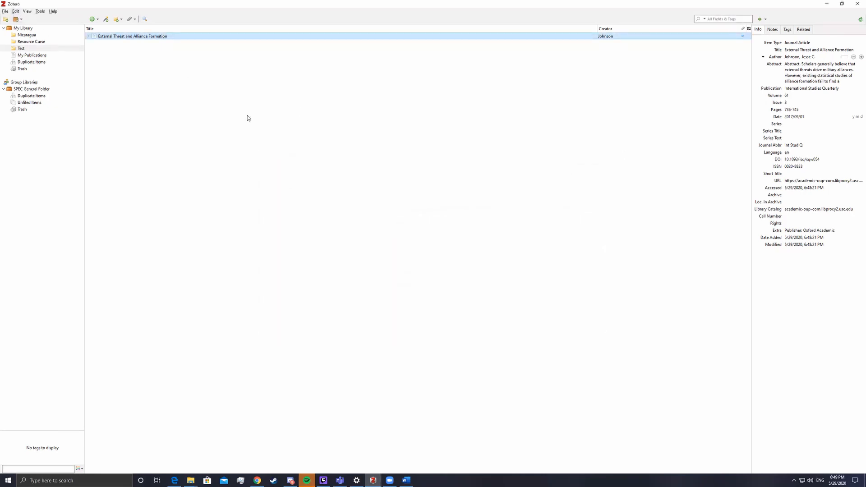
Reinstall the Microsoft Word add-in from Zotero's Preferences under Cite > Word Processors
click(407, 480)
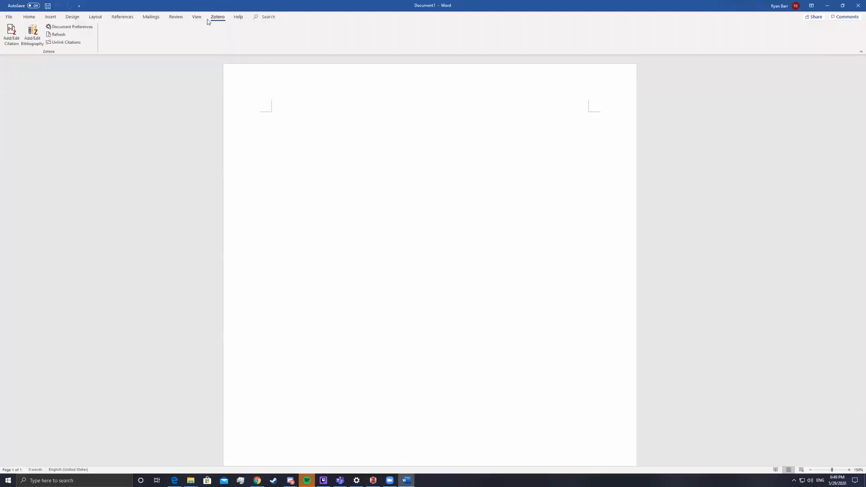
click(374, 480)
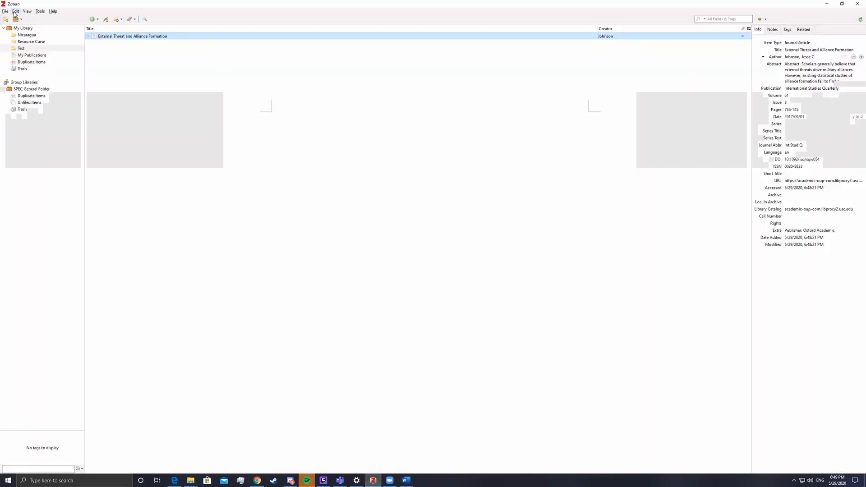
click(16, 11)
click(32, 109)
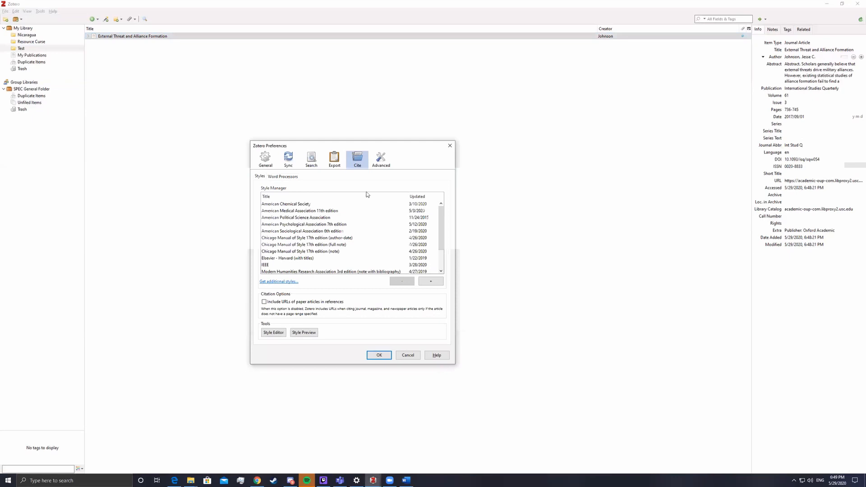
click(266, 159)
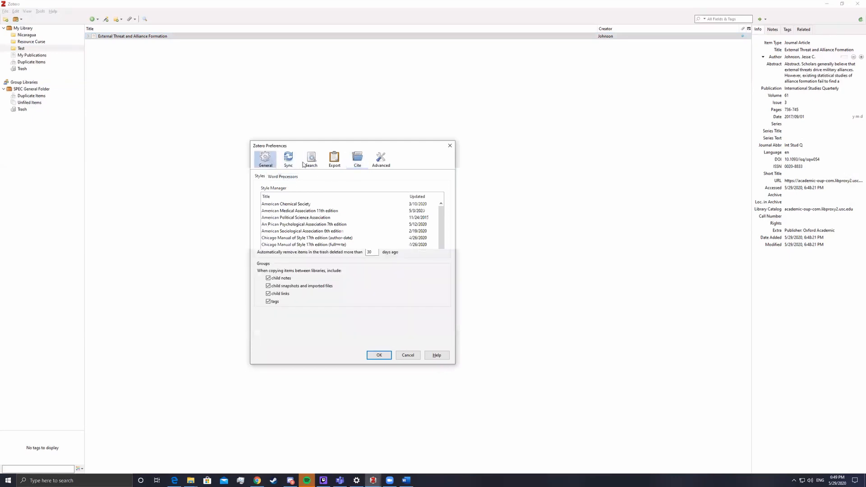
click(363, 160)
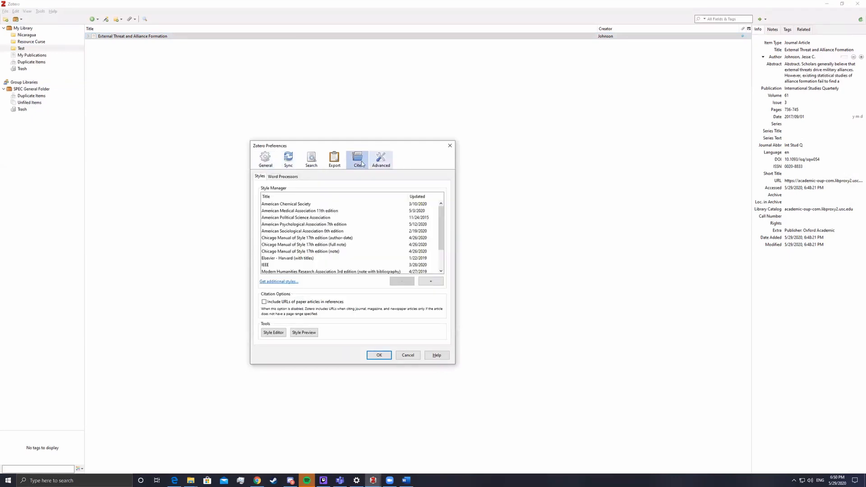
click(283, 176)
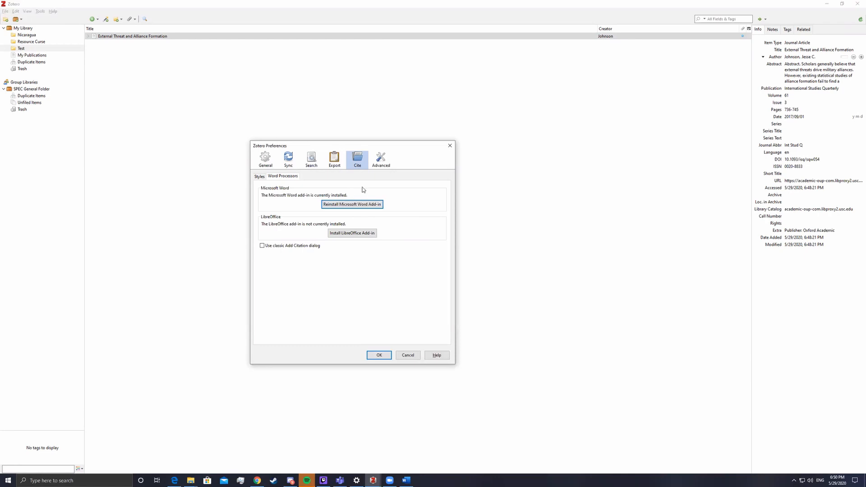
click(352, 206)
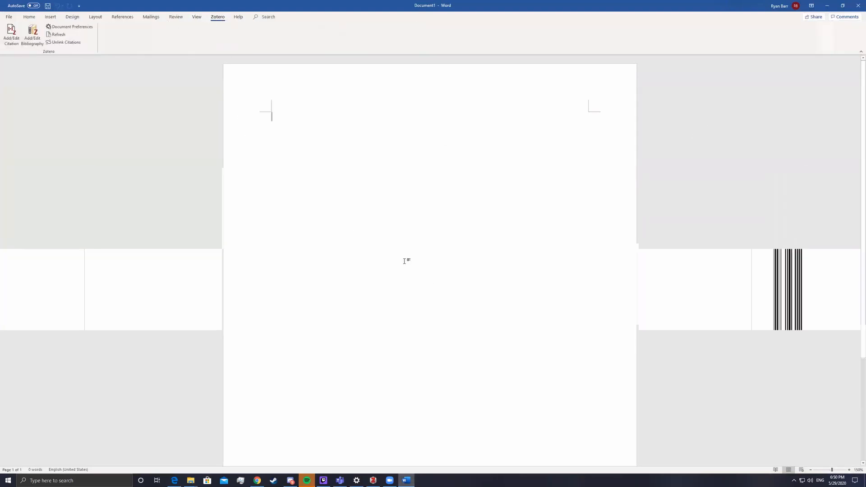
Bring Zotero in front of Word and close the zoom-meeting recordings folder window
click(379, 480)
key(alt+Tab)
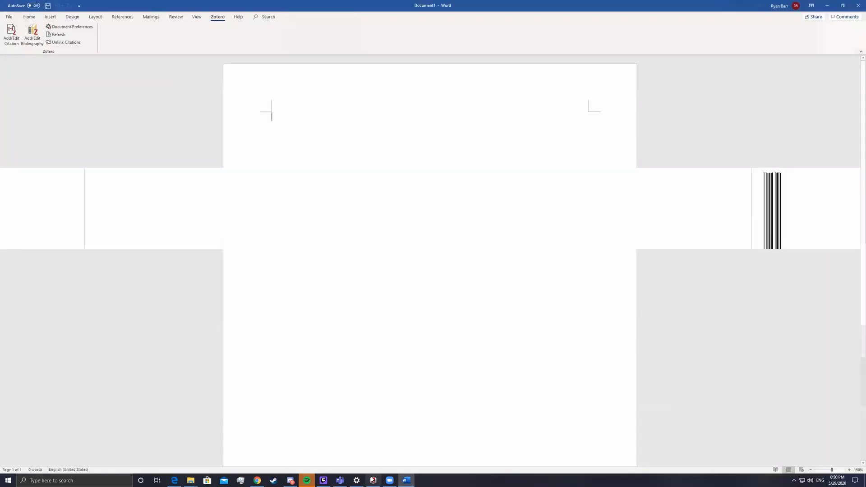
mouse_move(373, 480)
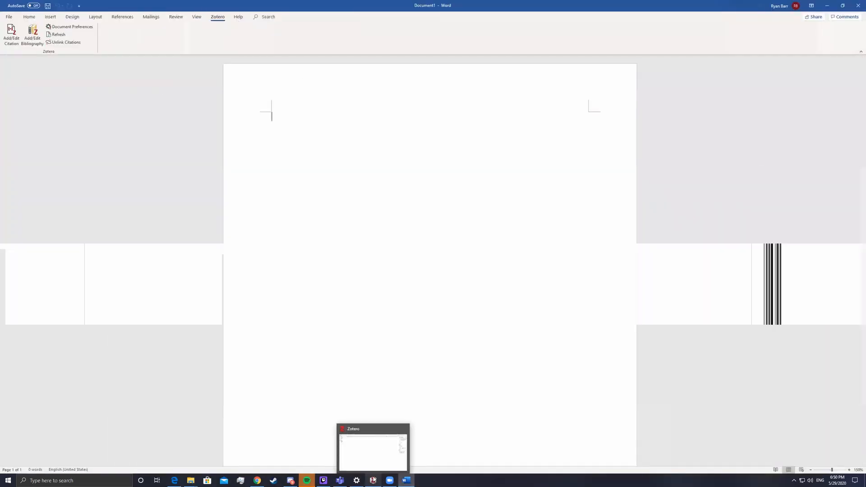
click(373, 480)
click(5, 12)
click(5, 11)
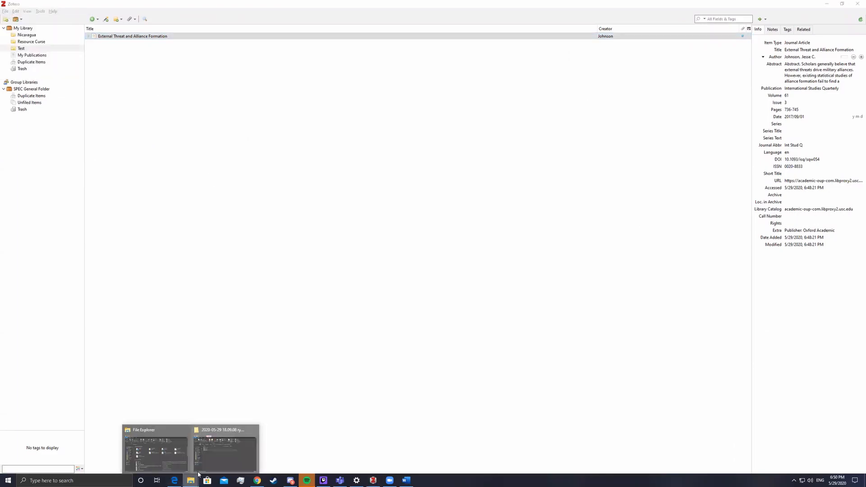
mouse_move(190, 480)
click(254, 429)
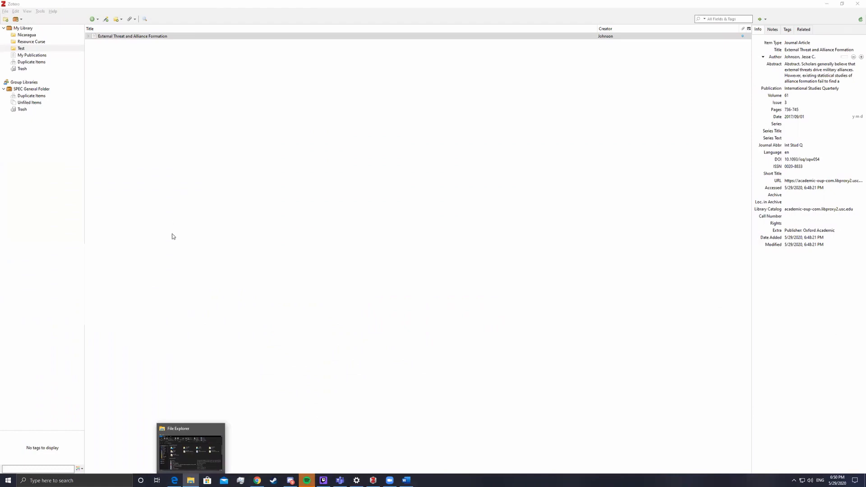
click(197, 440)
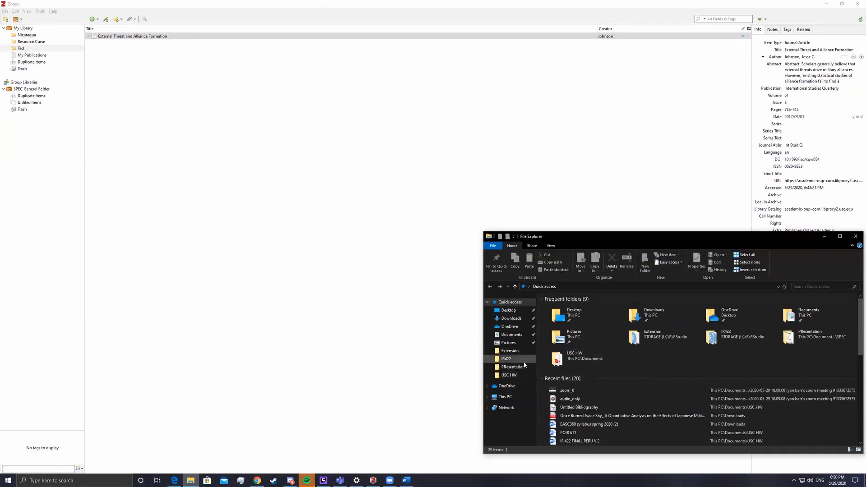
click(506, 397)
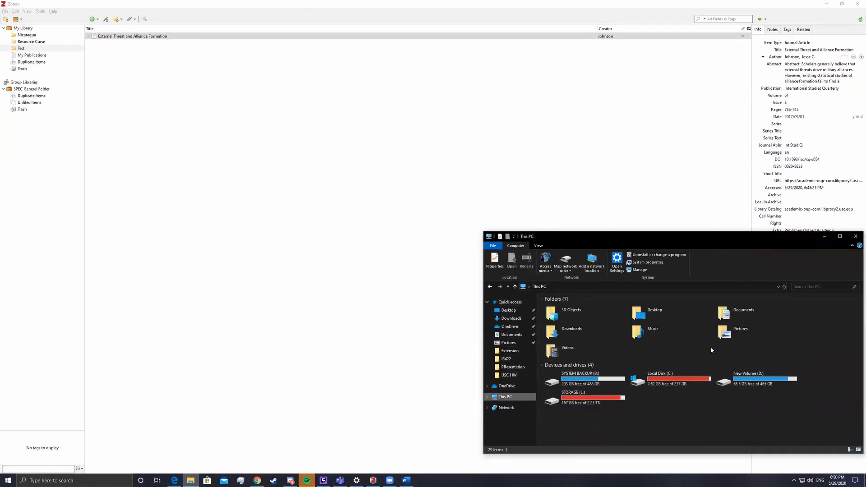
double_click(679, 378)
double_click(568, 363)
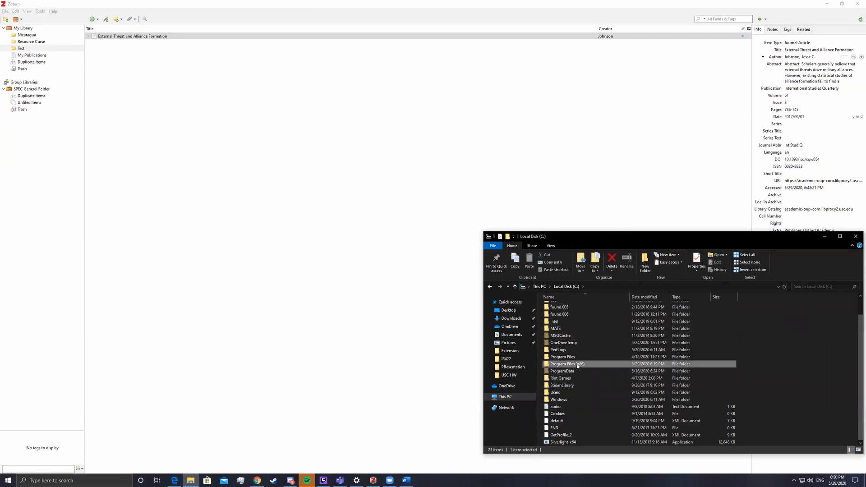
scroll(594, 379, down, 4)
double_click(582, 442)
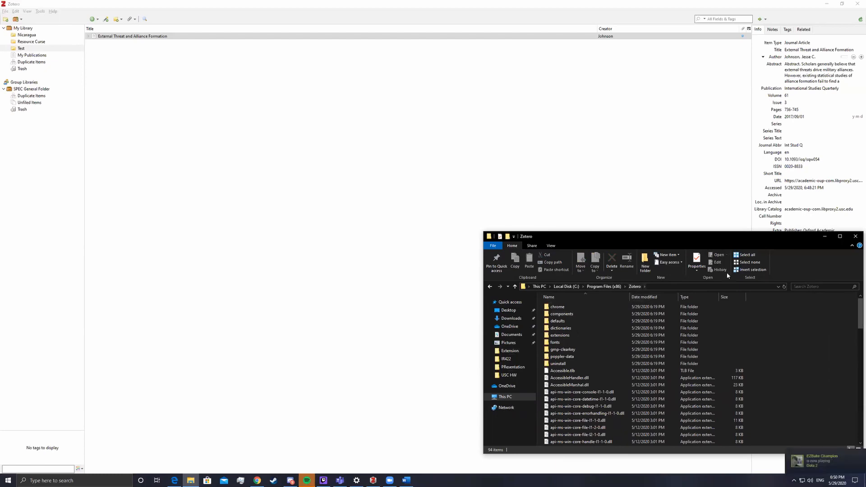
double_click(562, 336)
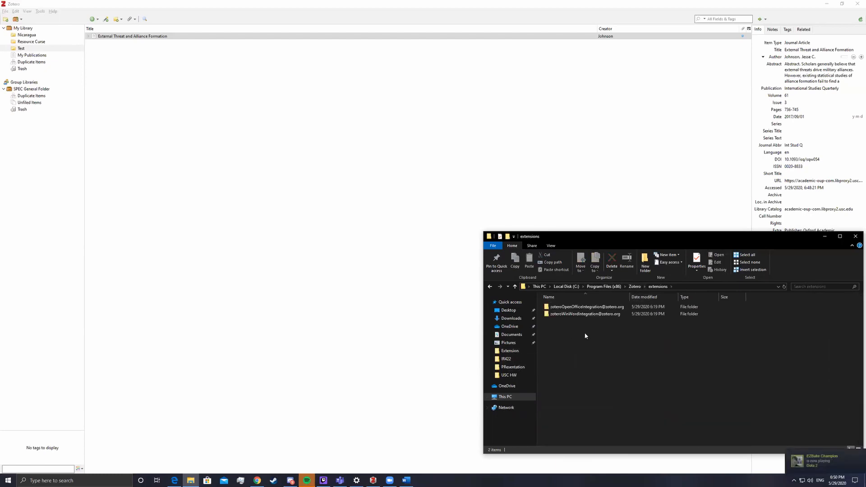
click(606, 315)
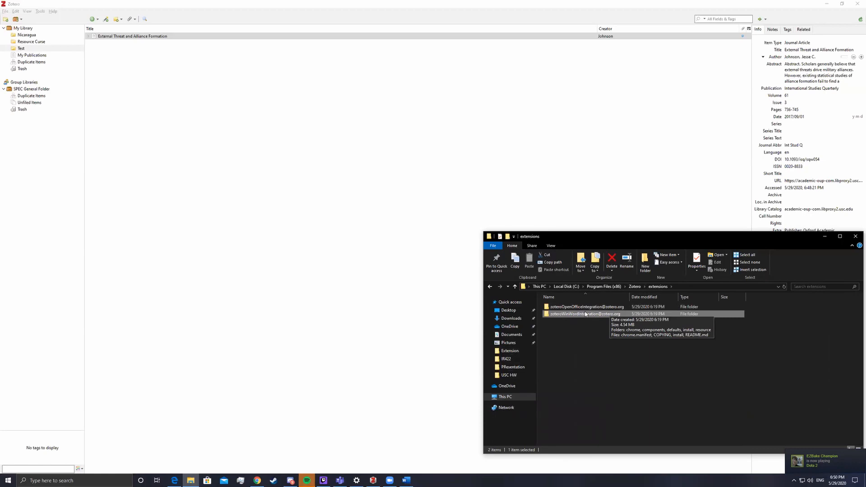
double_click(589, 315)
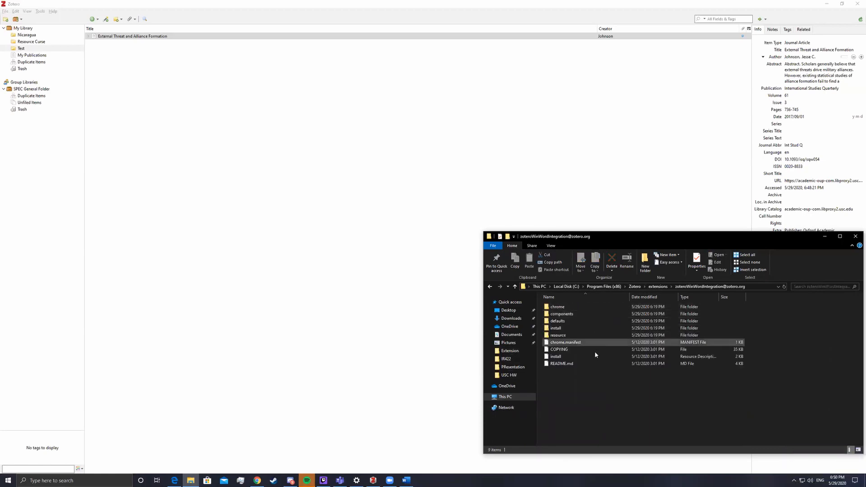
double_click(563, 328)
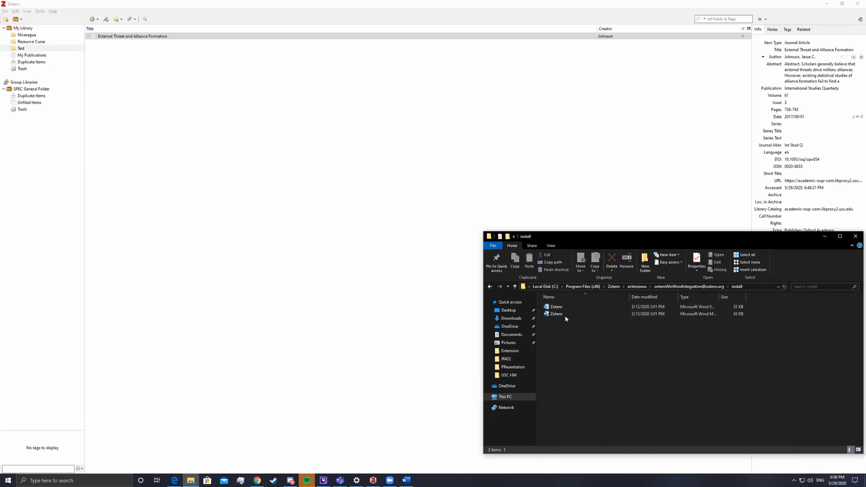
Copy the second Zotero Word template file (44 KB) from the install folder
click(558, 313)
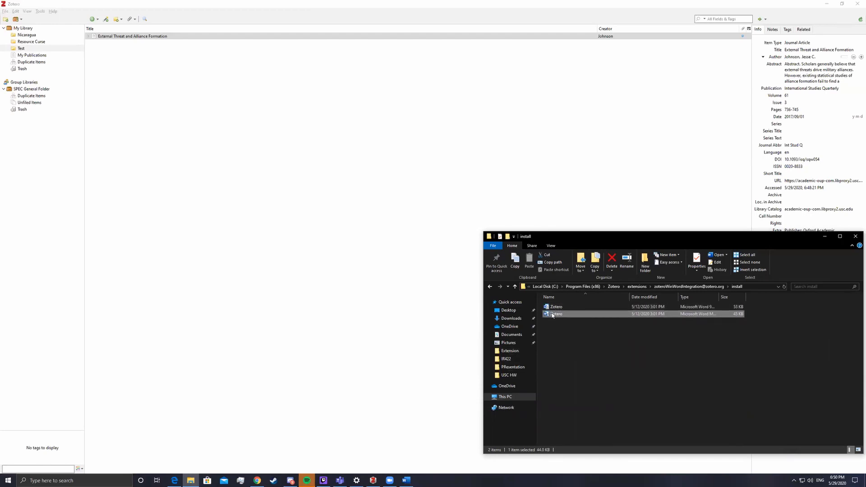
click(550, 313)
click(553, 321)
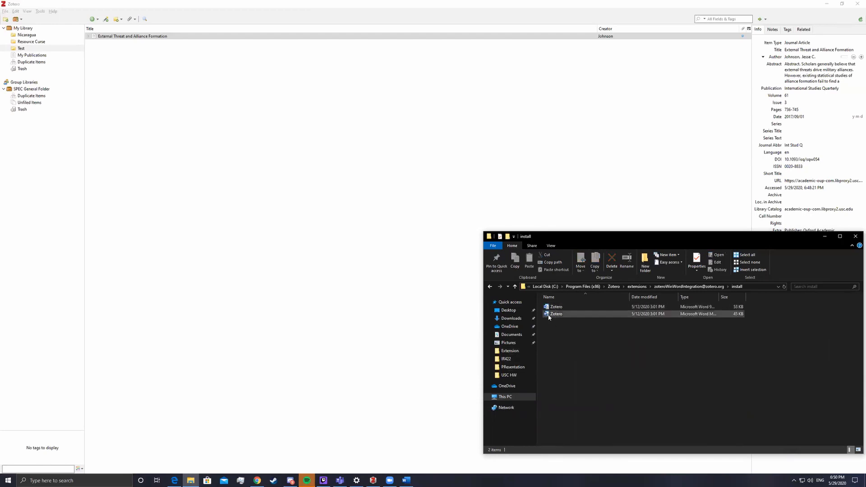
mouse_move(549, 317)
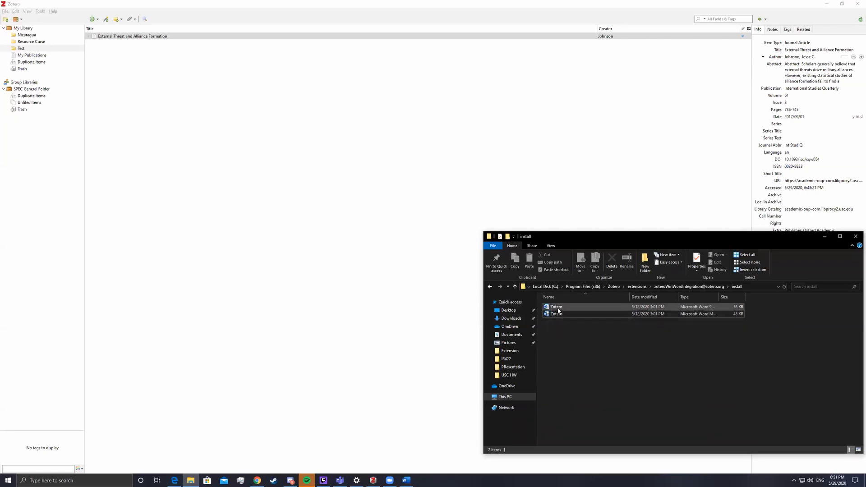
click(707, 309)
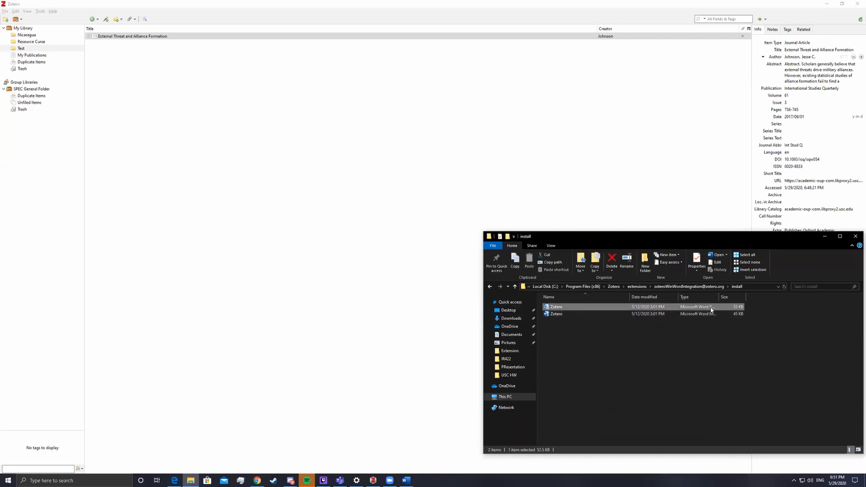
click(687, 316)
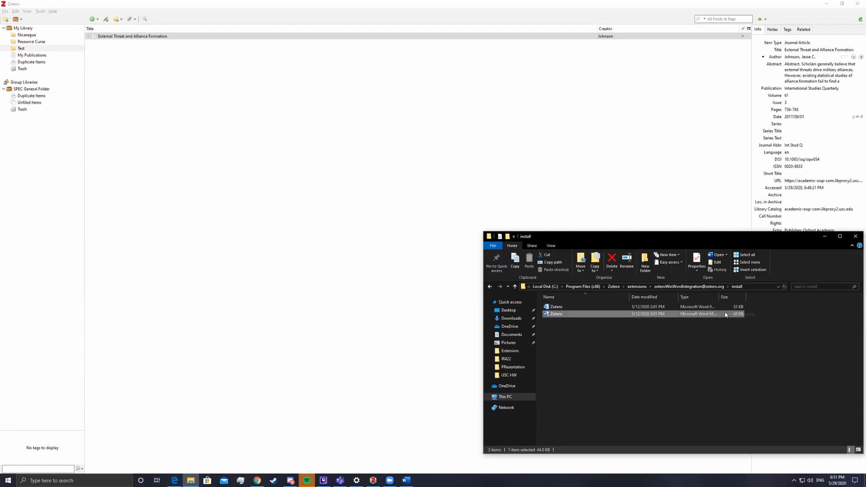
click(709, 309)
click(689, 315)
right_click(584, 315)
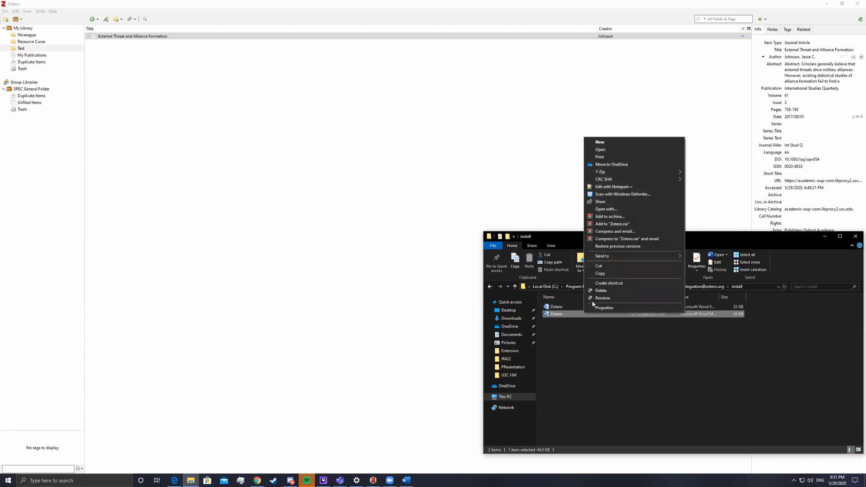
click(601, 272)
click(341, 328)
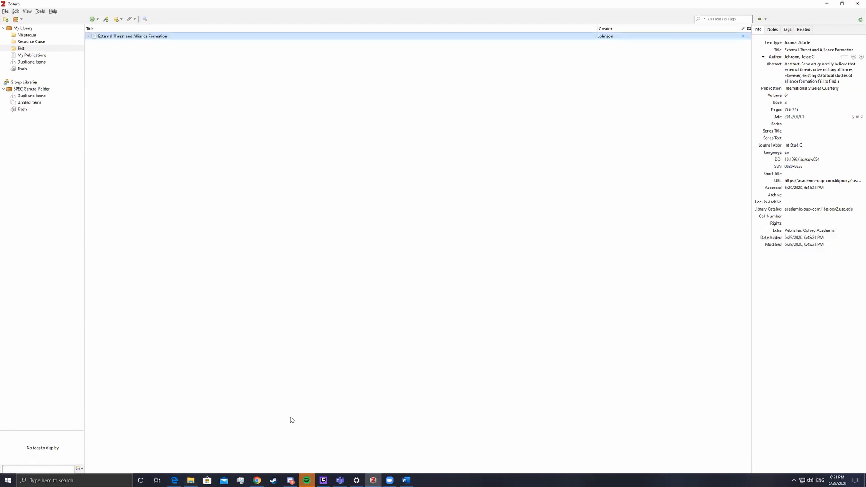
Open the File backstage for Word's Document1 and go to its Account page
click(406, 480)
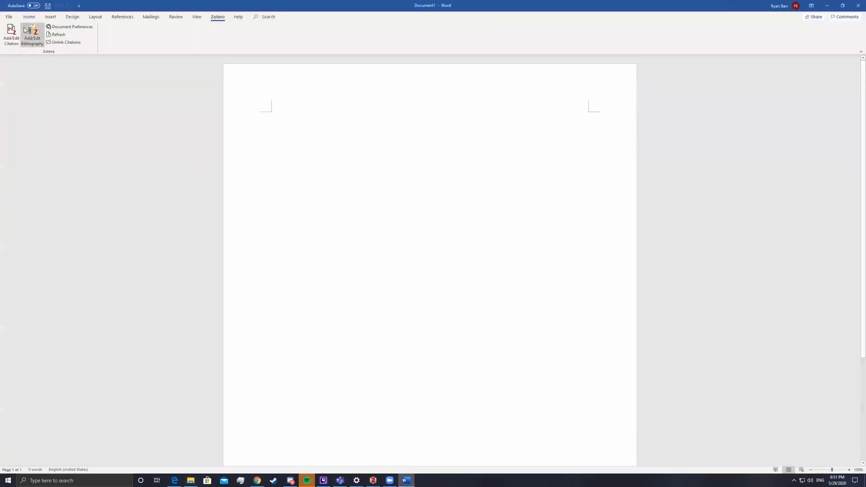
click(9, 17)
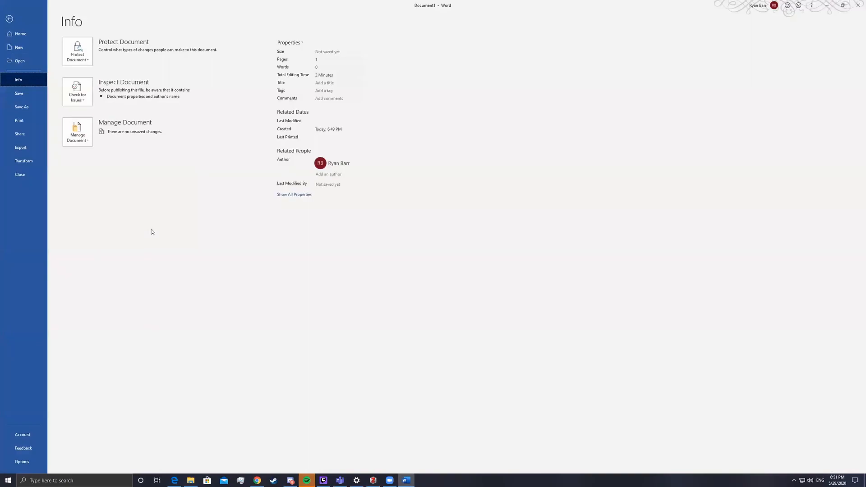
click(373, 480)
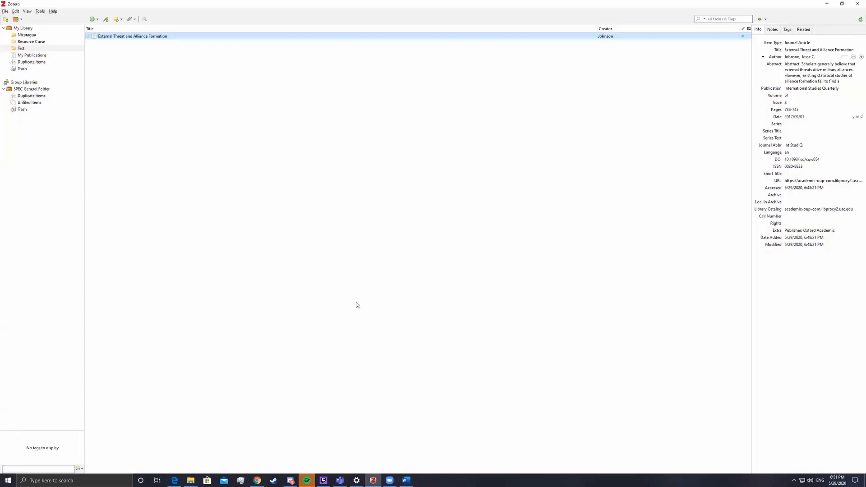
click(407, 481)
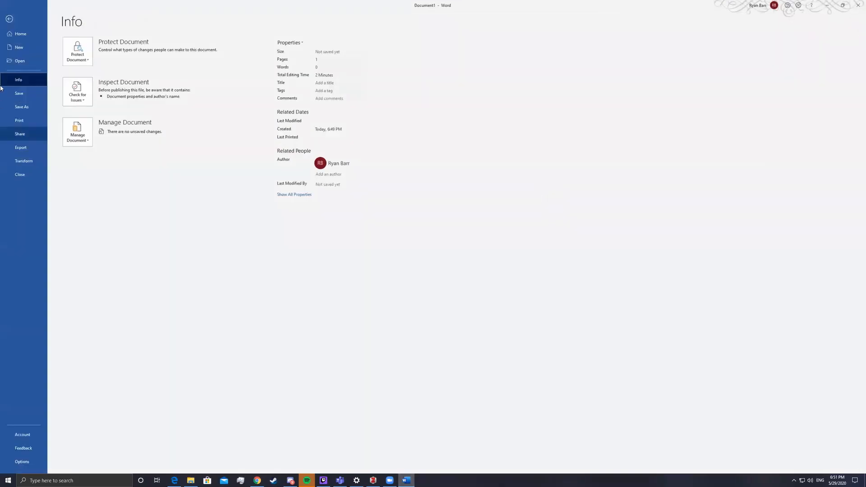
click(10, 18)
click(9, 17)
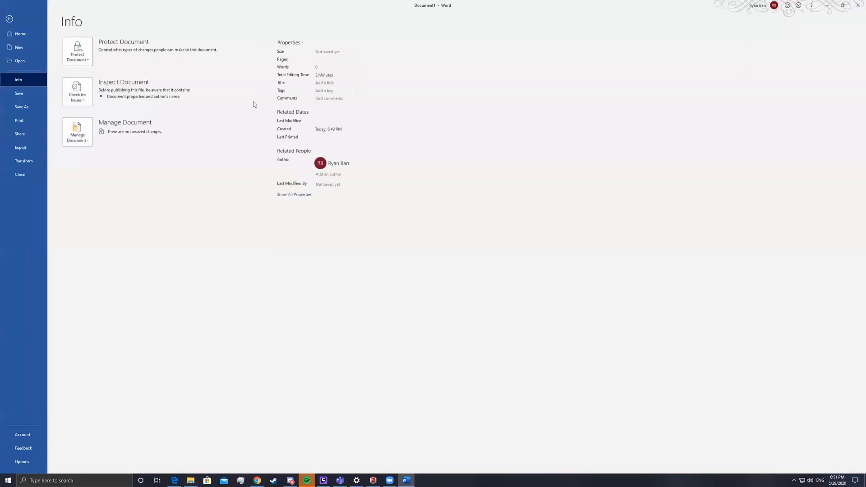
click(25, 435)
Open Word Options > Advanced and bring up the File Locations list
click(22, 461)
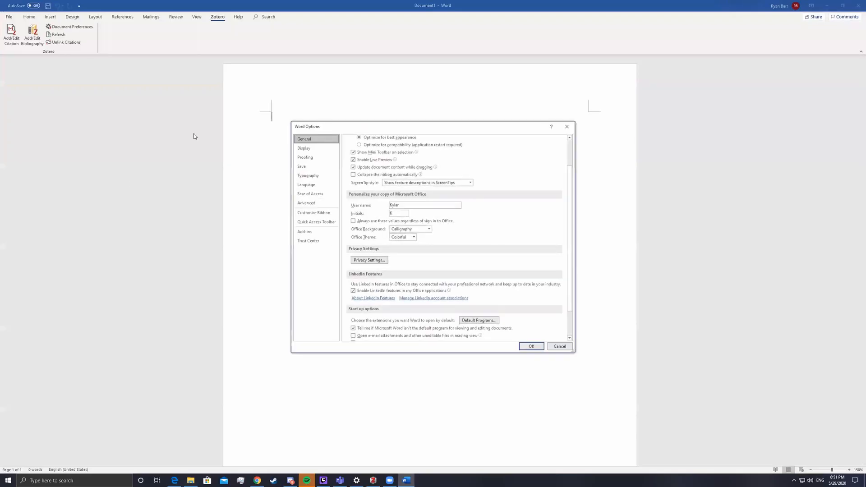
click(313, 203)
scroll(387, 214, down, 8)
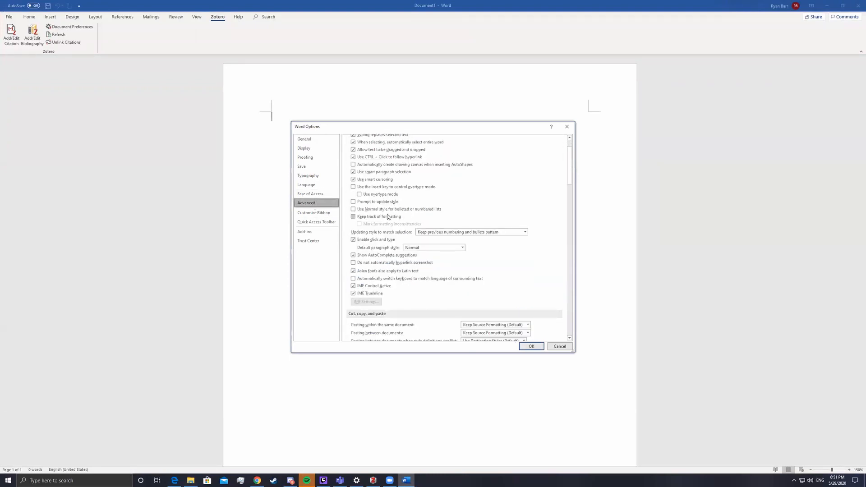
scroll(387, 216, down, 20)
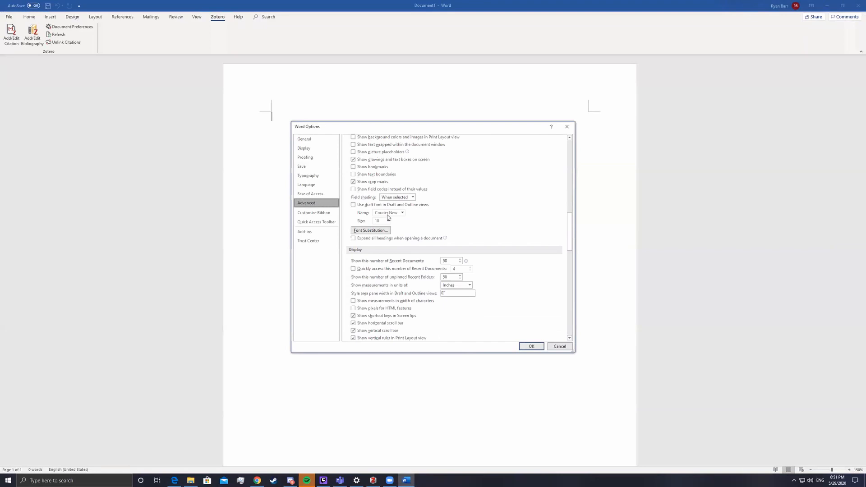
scroll(388, 217, down, 9)
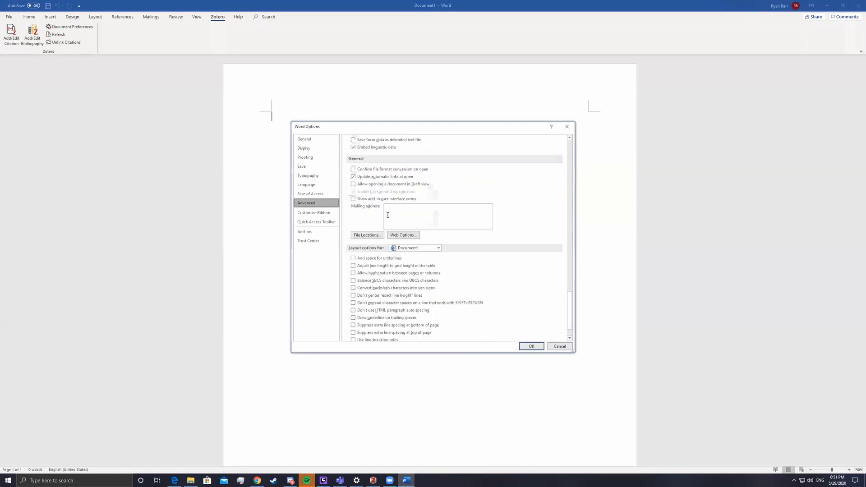
scroll(472, 269, up, 6)
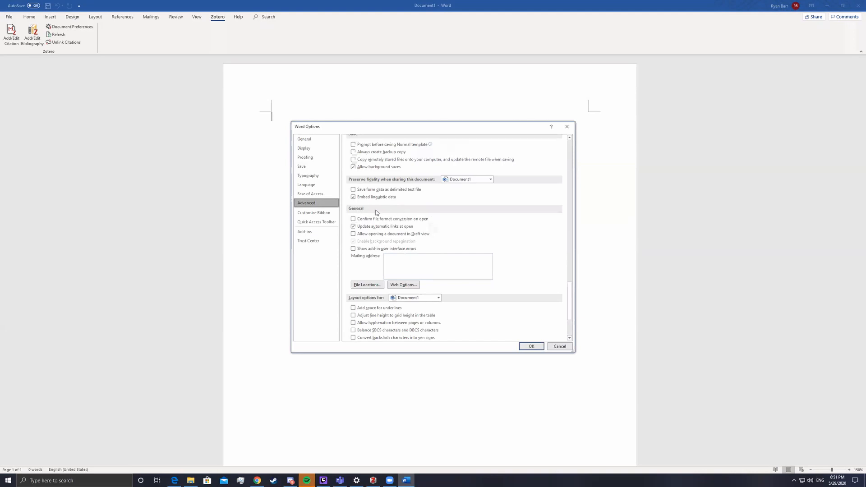
click(368, 284)
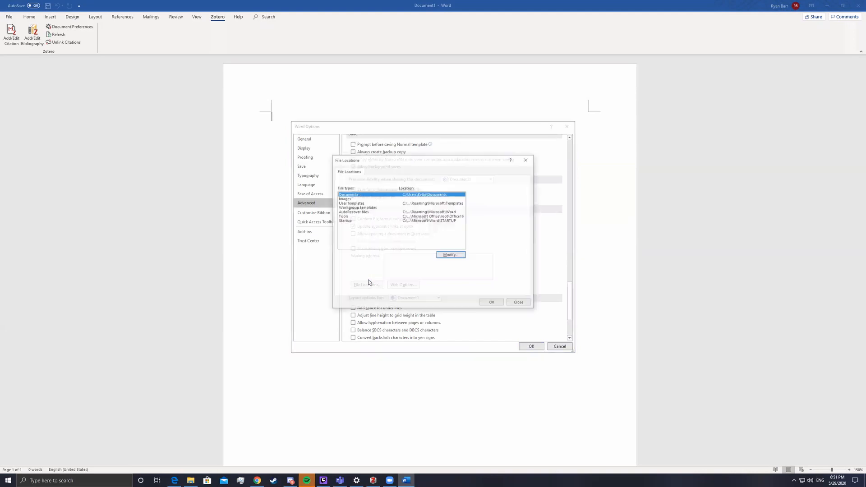
click(449, 255)
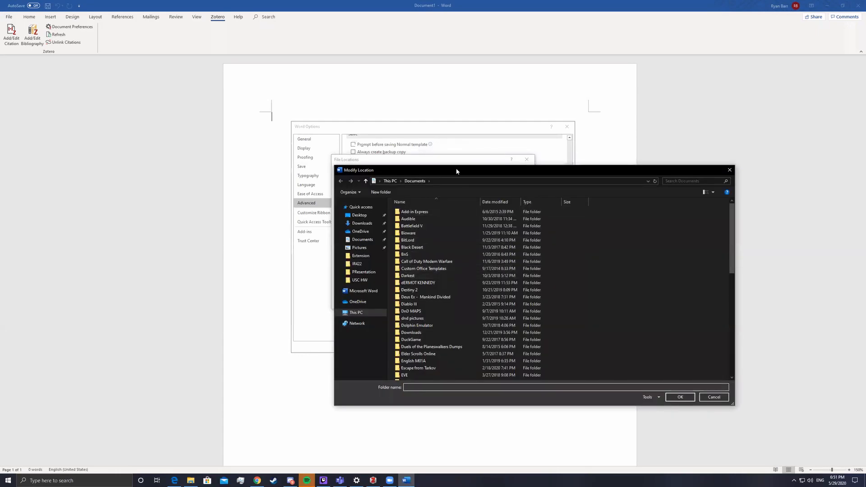
drag(456, 171, 610, 171)
drag(488, 171, 317, 170)
click(709, 172)
Paste Zotero.dotm into the Startup folder, skip replacing the existing copy, and close all dialogs
click(353, 220)
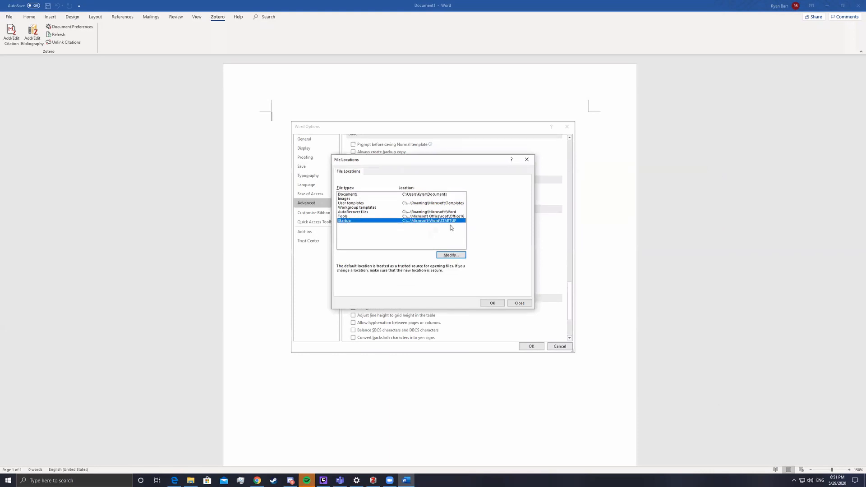
click(450, 256)
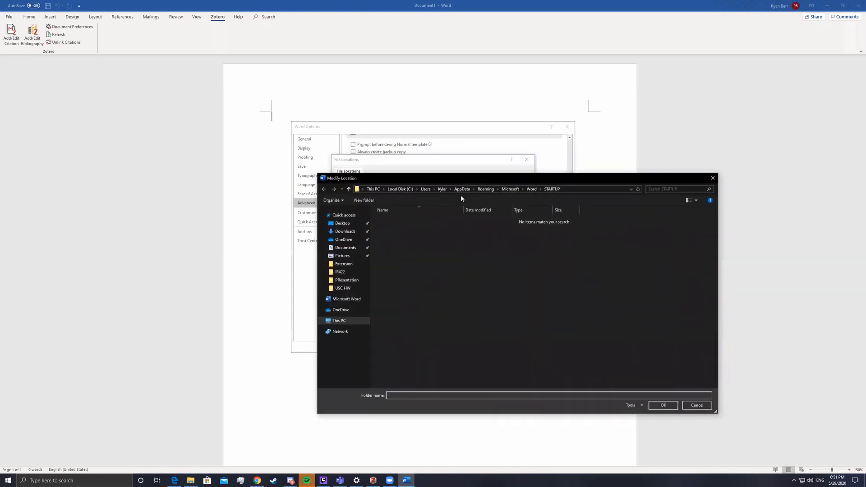
drag(426, 180, 357, 237)
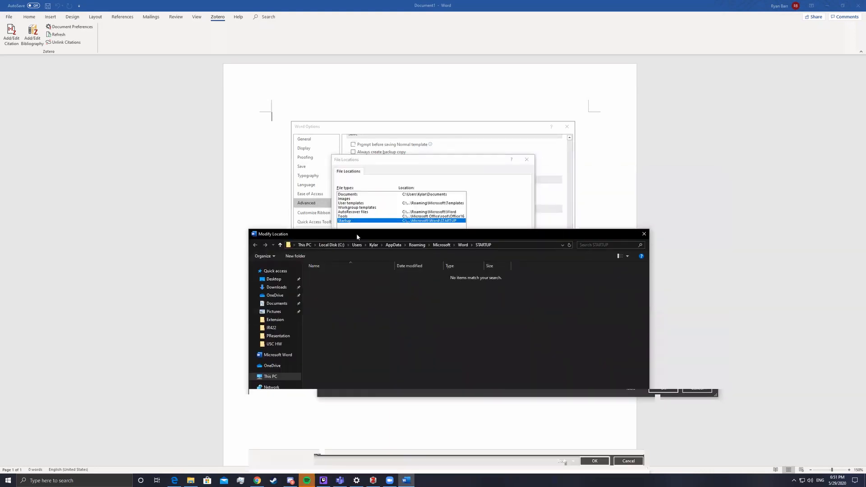
right_click(384, 353)
click(403, 390)
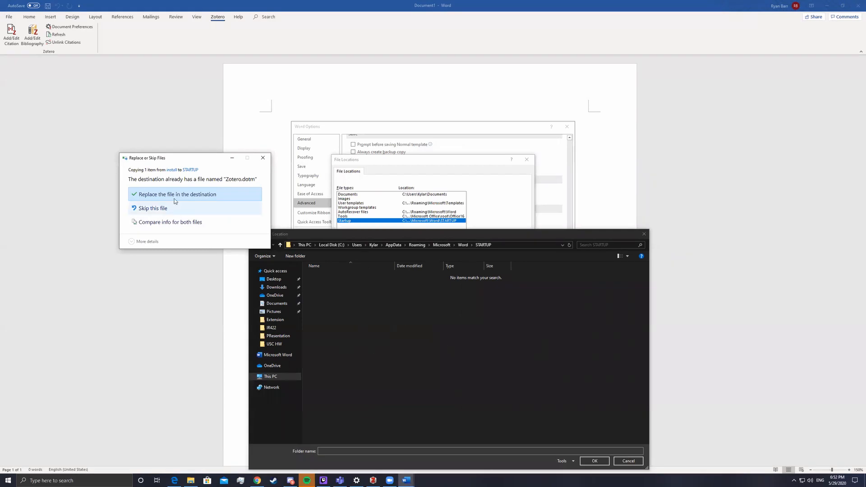
click(263, 158)
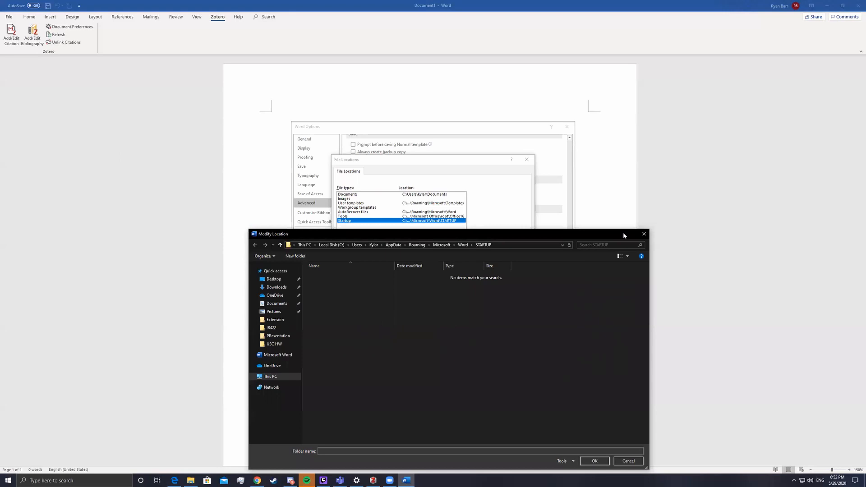
click(644, 233)
click(527, 160)
click(567, 126)
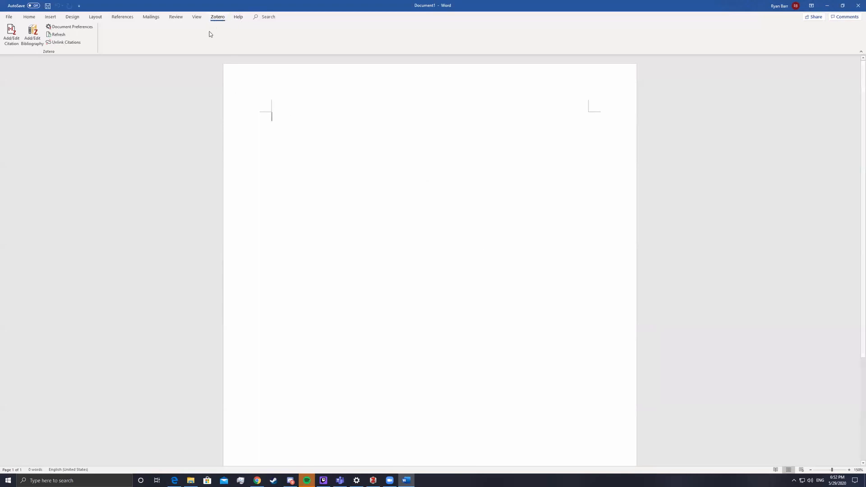
Collapse Word's ribbon and check the Zotero Test collection and Chrome article page
double_click(218, 17)
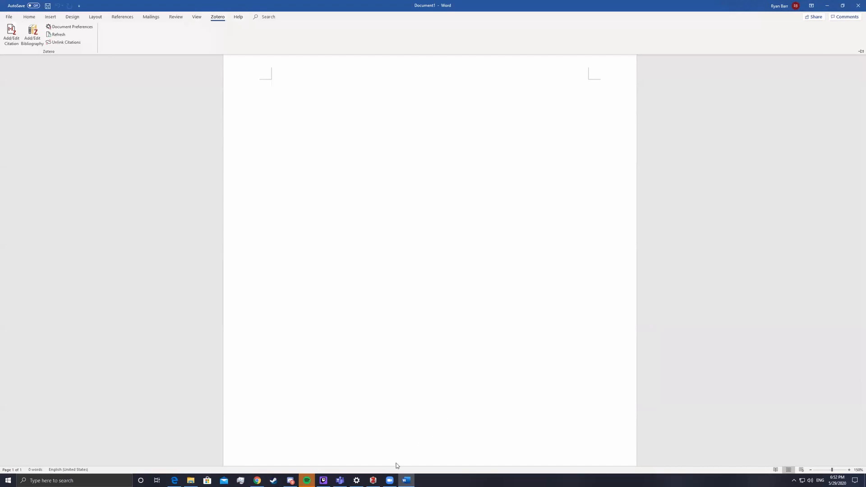
click(373, 481)
click(21, 50)
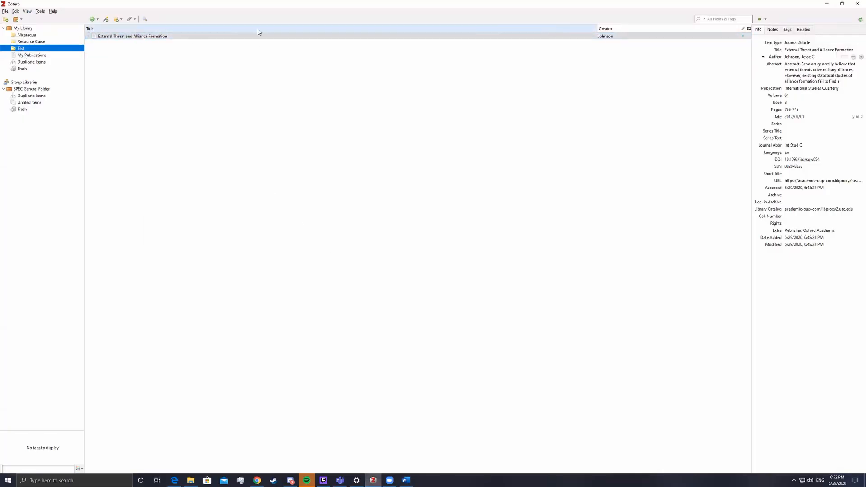
click(257, 480)
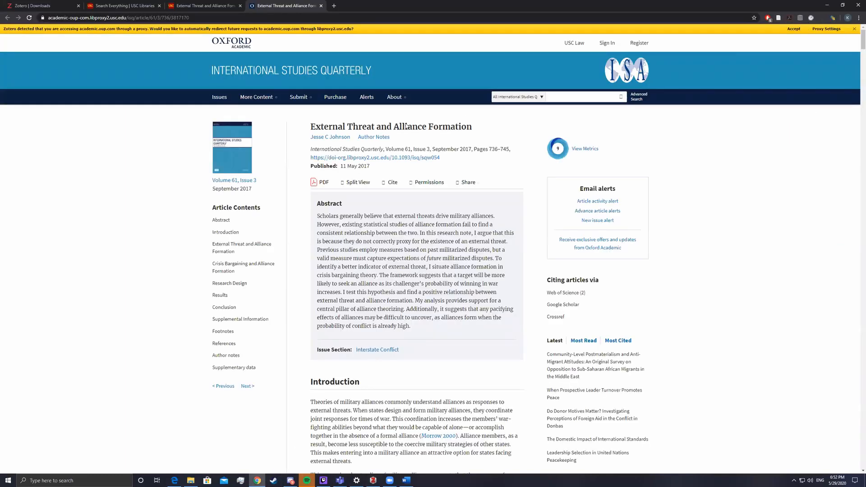
click(406, 480)
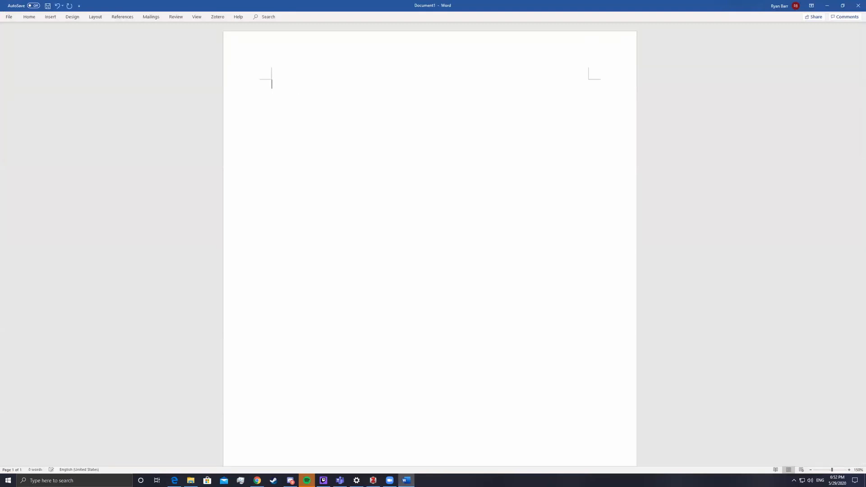
Type 'Im typing an awesome paper' and insert a footnote after it
text(Im typing a)
text(an awes)
text(om,e )
text(paper)
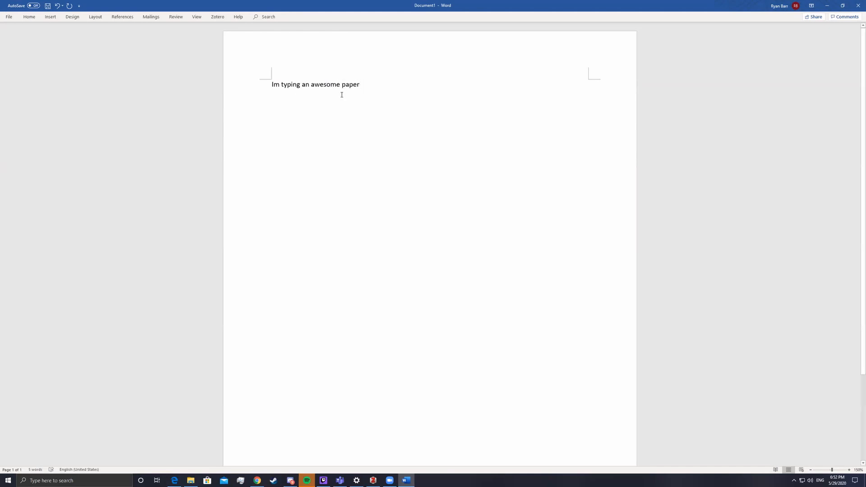
key(ctrl+alt+f)
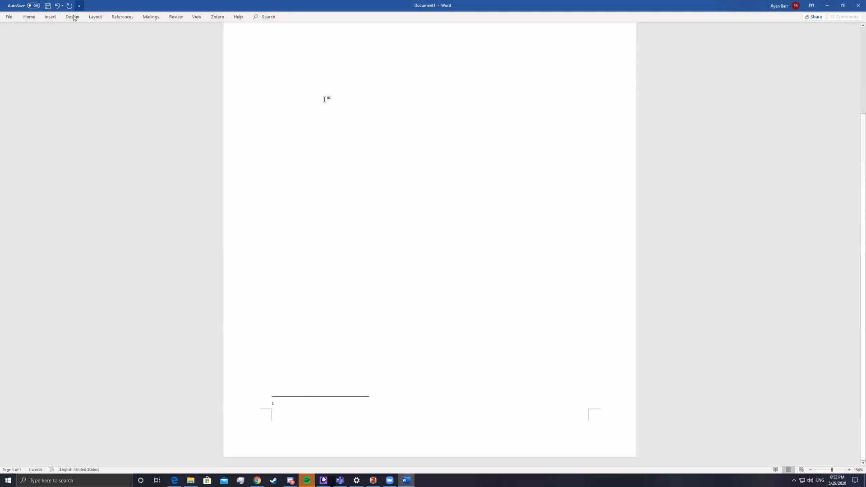
click(519, 40)
scroll(337, 203, down, 2)
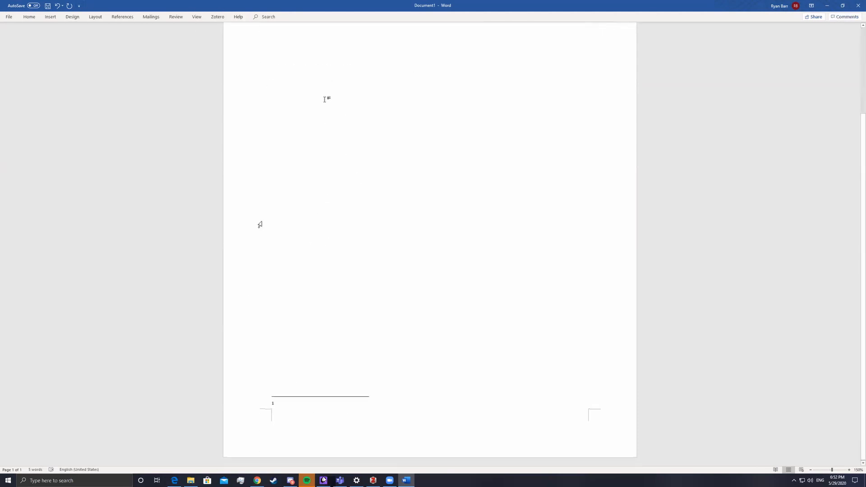
click(218, 17)
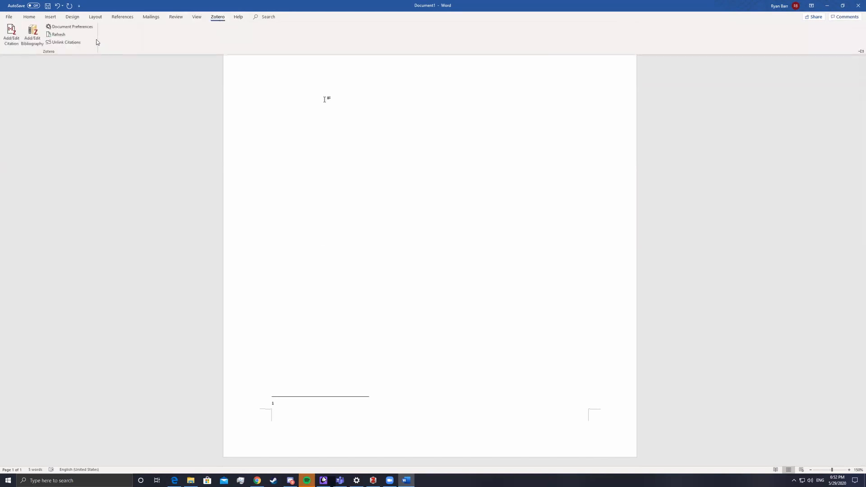
click(294, 392)
click(282, 404)
scroll(284, 402, down, 2)
click(282, 403)
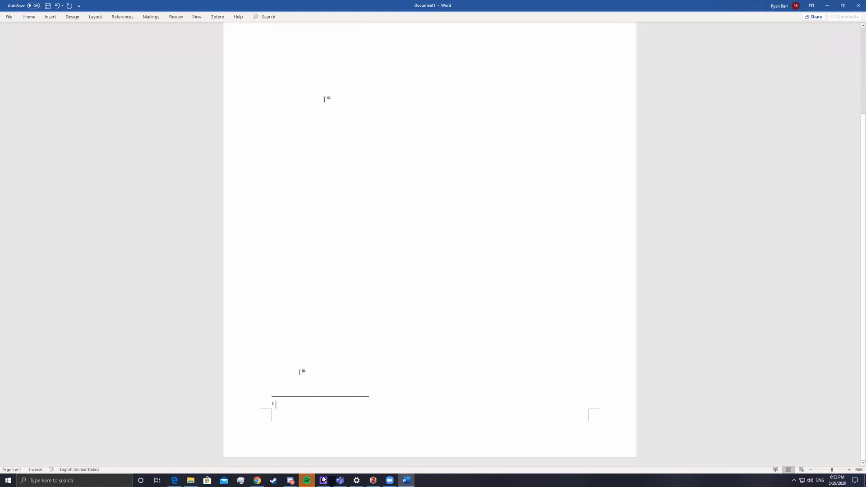
key(BackSpace)
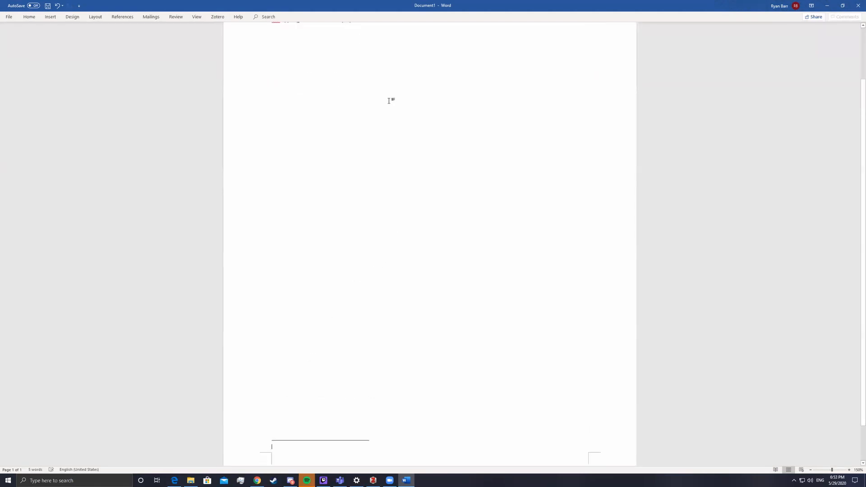
scroll(389, 101, up, 2)
Delete the footnote reference after 'paper' and open Zotero's Document Preferences
click(367, 83)
key(BackSpace)
key(BackSpace)
key(ctrl+alt+f)
scroll(413, 200, up, 2)
click(368, 83)
key(BackSpace)
key(BackSpace)
click(217, 17)
click(68, 30)
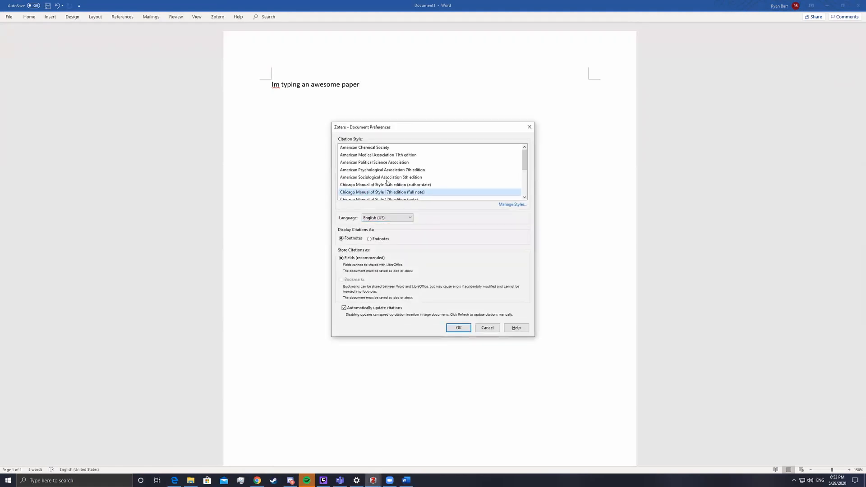
Start a Zotero citation after 'paper' with Chicago Manual of Style 17th edition (full note) style
key(Return)
click(217, 16)
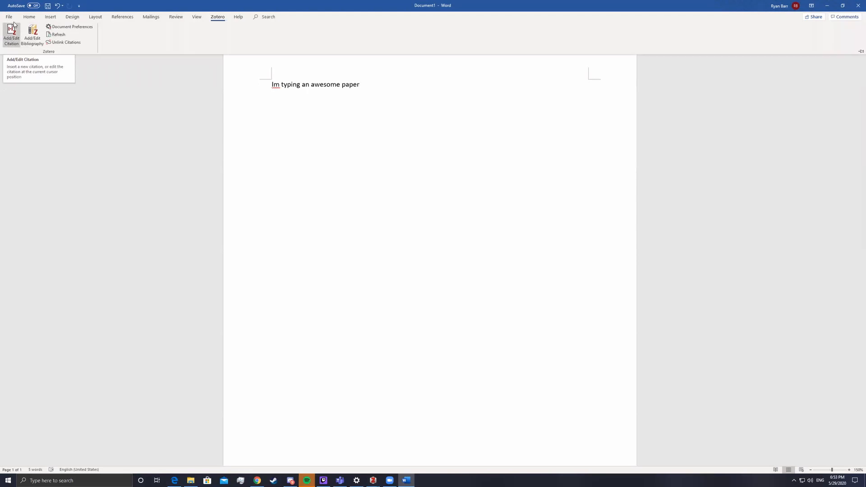
click(6, 41)
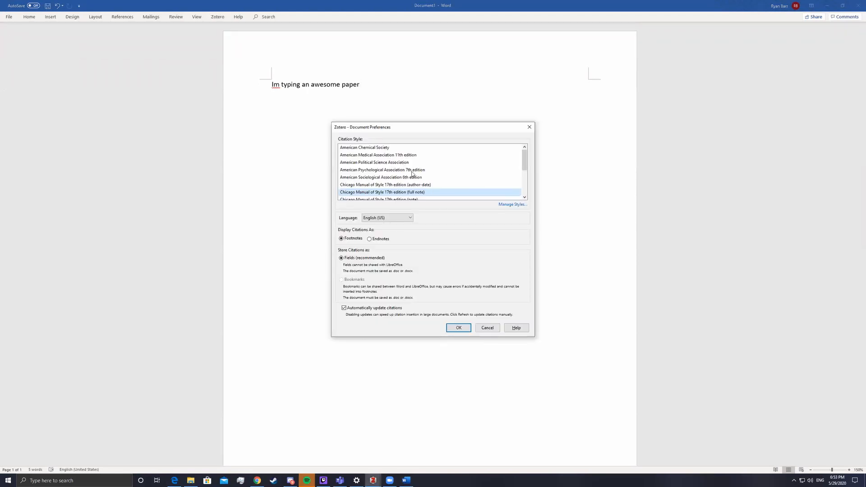
scroll(411, 173, down, 2)
scroll(412, 174, up, 2)
click(383, 171)
scroll(377, 172, down, 2)
scroll(379, 174, up, 1)
scroll(378, 171, up, 1)
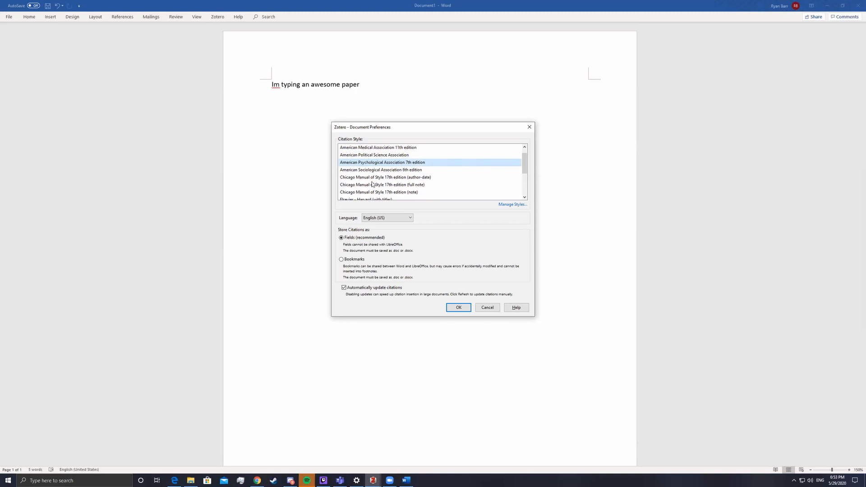
click(373, 178)
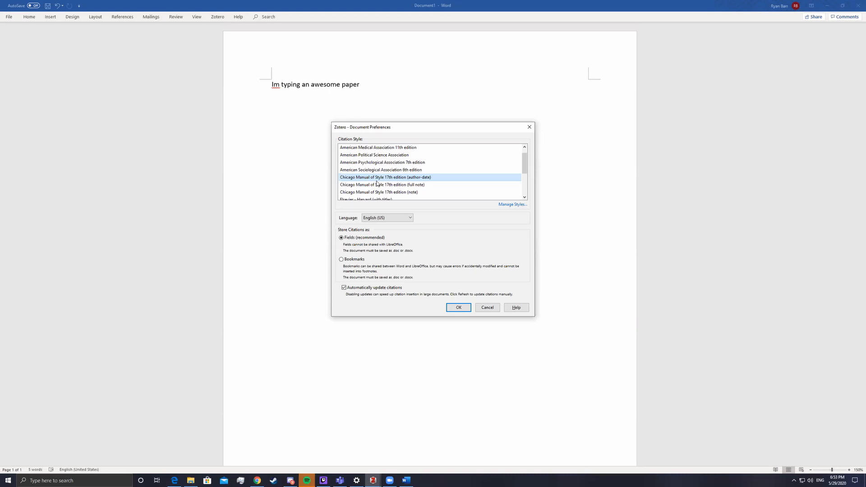
click(386, 185)
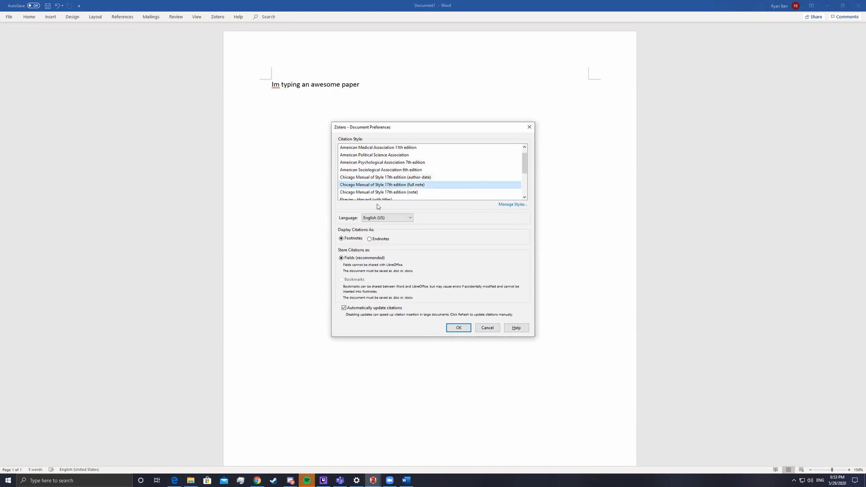
click(459, 328)
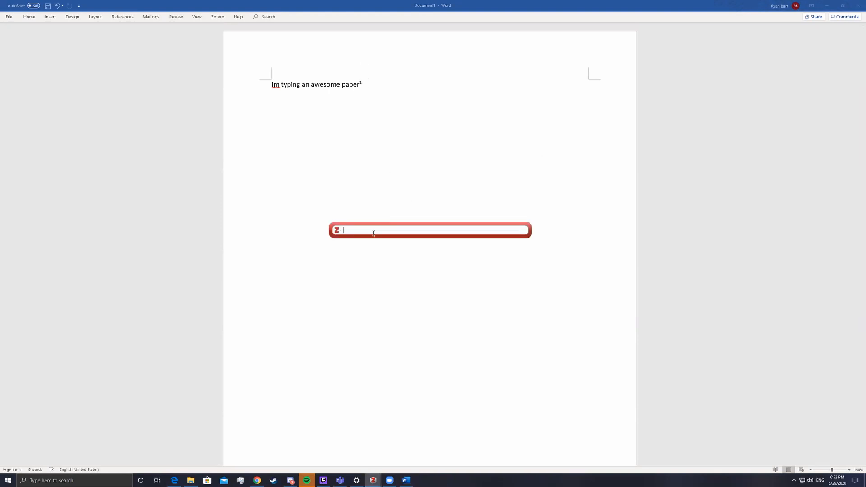
Cite Johnson's 'External Threat and Alliance Formation' in footnote 1, dropping the duplicate Johnson, 2017 entry
scroll(356, 265, down, 1)
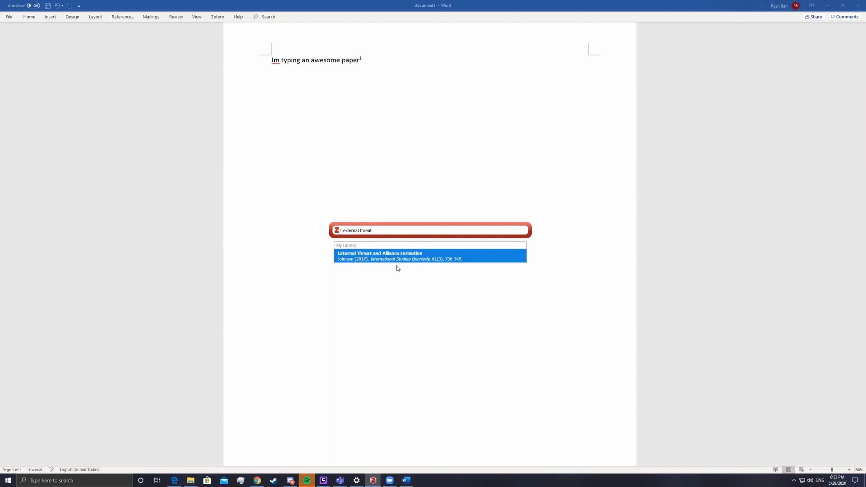
click(394, 256)
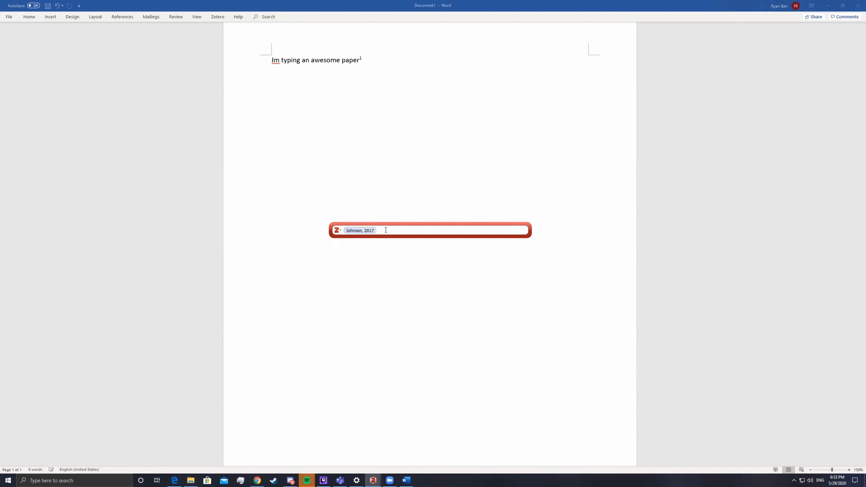
text(external)
key(Return)
key(BackSpace)
key(Return)
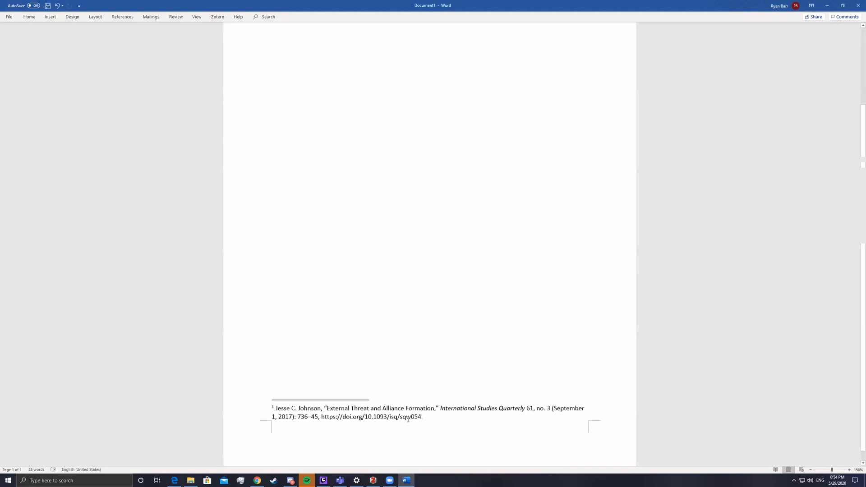
Select and review the full Johnson footnote, then briefly open and close the File page
scroll(393, 170, up, 4)
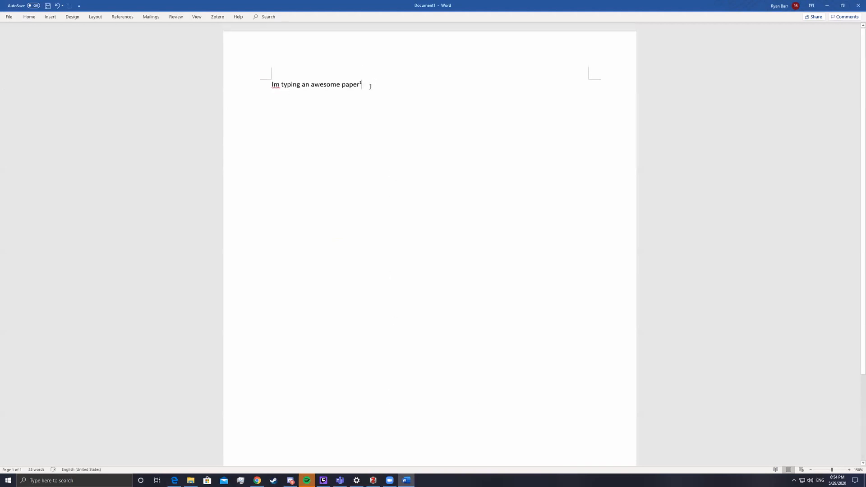
scroll(359, 264, down, 4)
triple_click(300, 405)
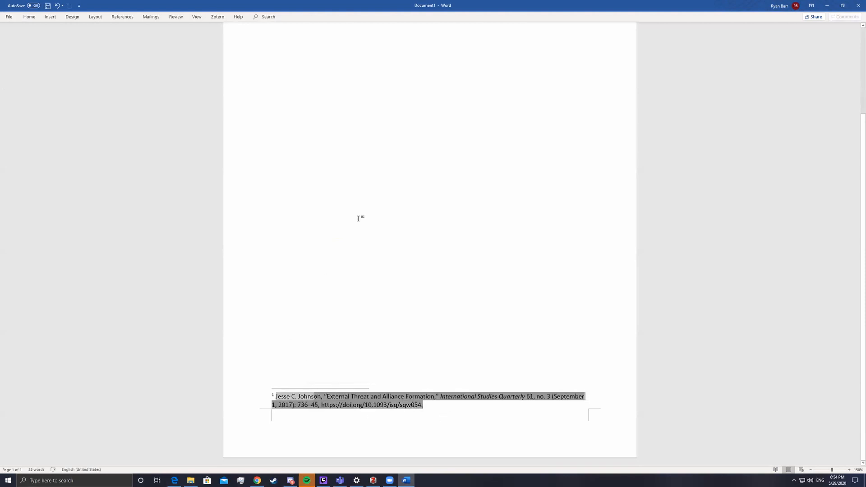
scroll(358, 223, up, 5)
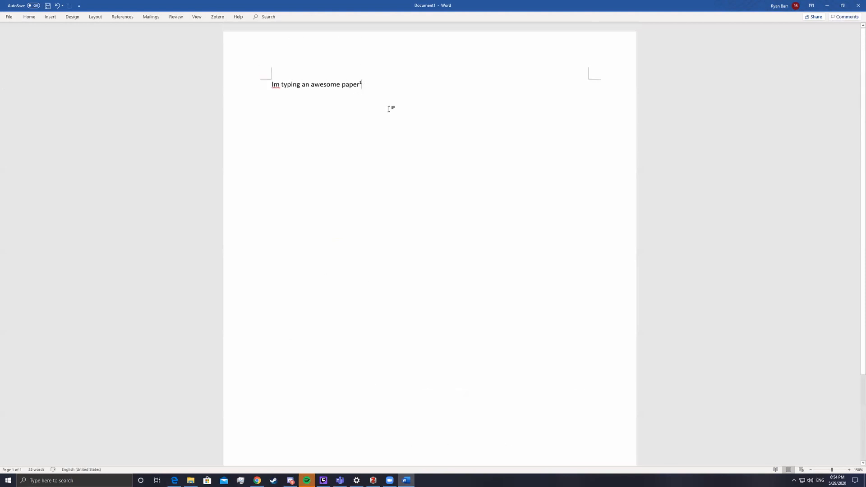
scroll(356, 249, down, 5)
scroll(369, 226, up, 3)
scroll(364, 140, down, 4)
scroll(356, 147, up, 4)
click(9, 16)
click(9, 19)
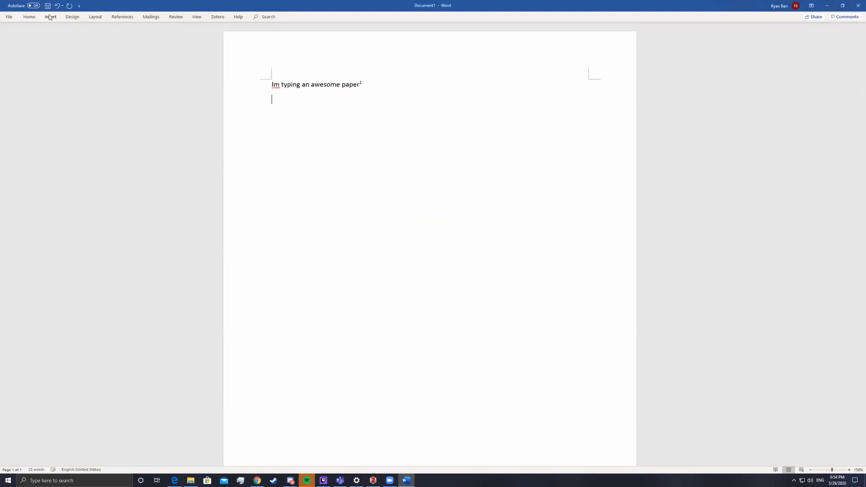
click(50, 17)
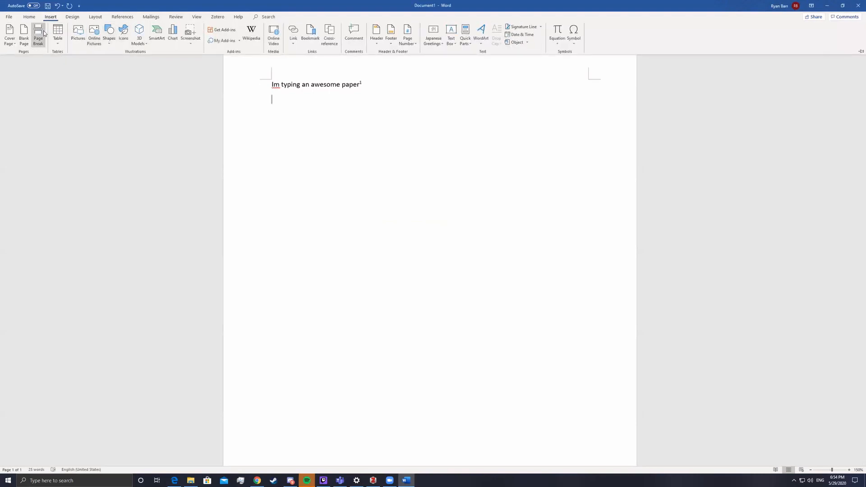
Insert a page break and type a centred 'References' heading on page 2
click(44, 33)
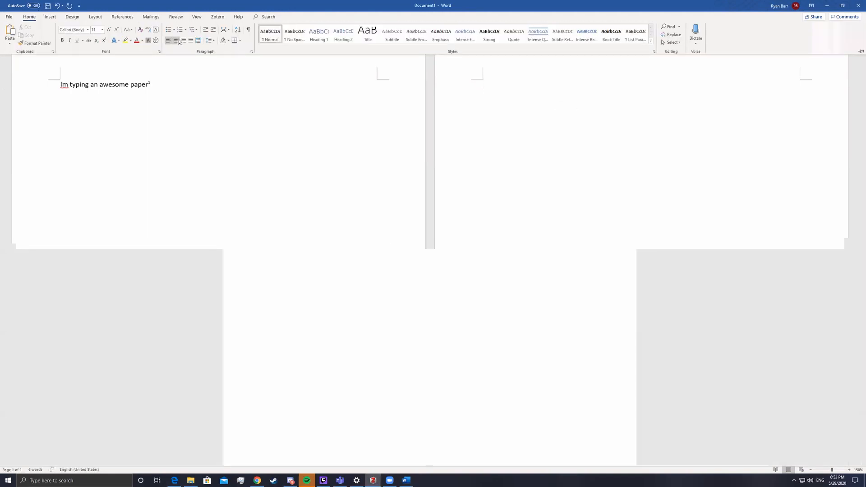
click(179, 42)
text(References)
key(Return)
scroll(412, 186, down, 5)
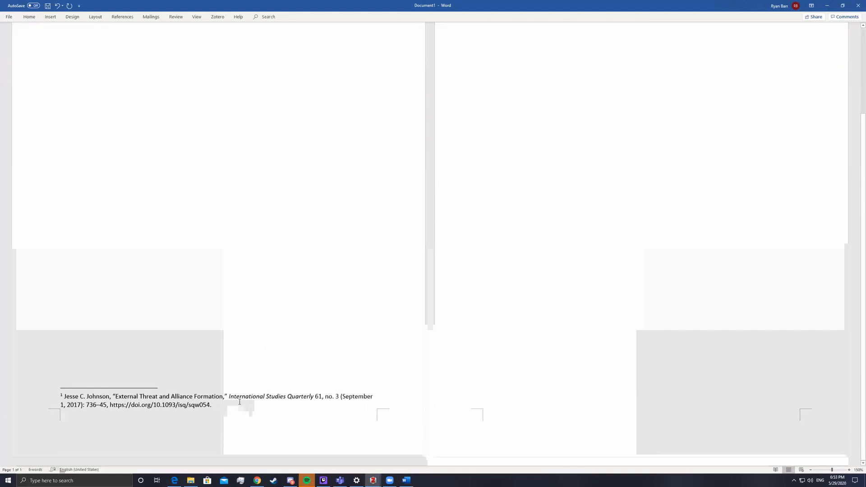
scroll(270, 352, up, 5)
scroll(259, 303, down, 5)
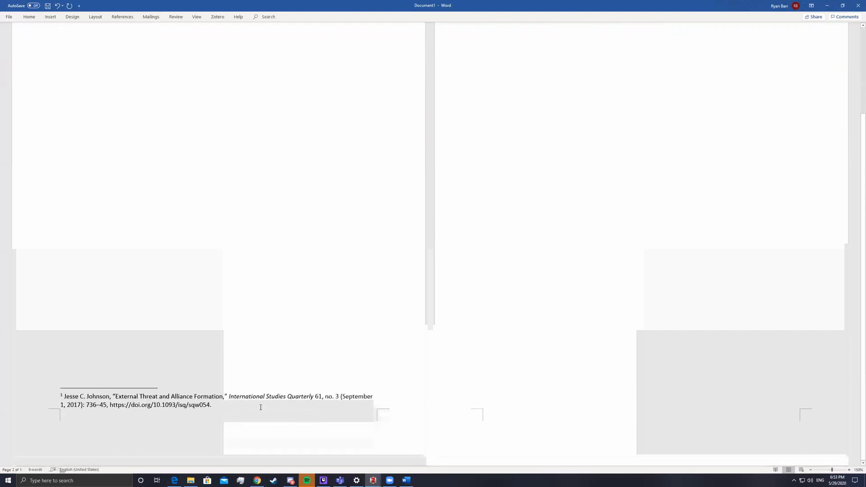
scroll(191, 68, up, 5)
scroll(205, 128, down, 5)
scroll(258, 307, up, 5)
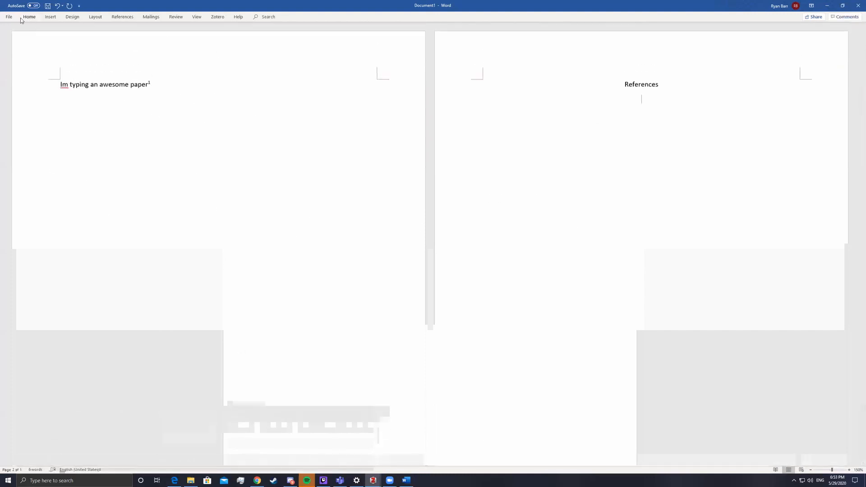
Generate the Zotero bibliography with Johnson's entry under References
click(218, 17)
click(32, 33)
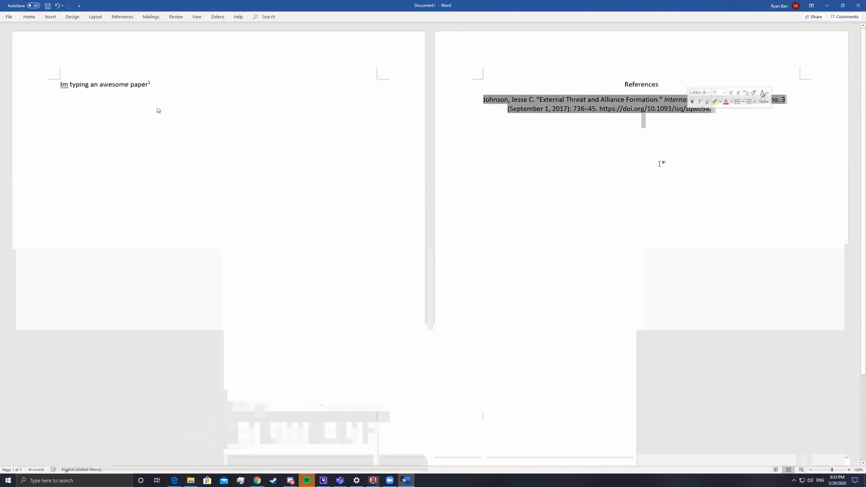
click(218, 16)
click(33, 29)
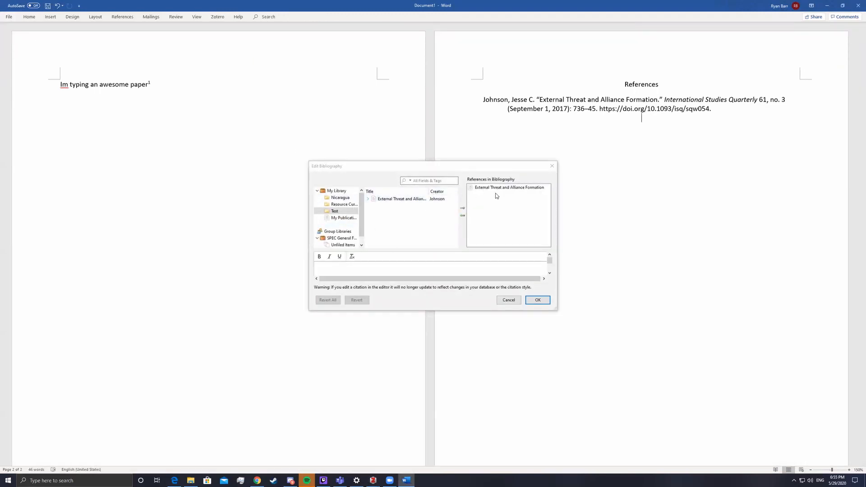
click(493, 187)
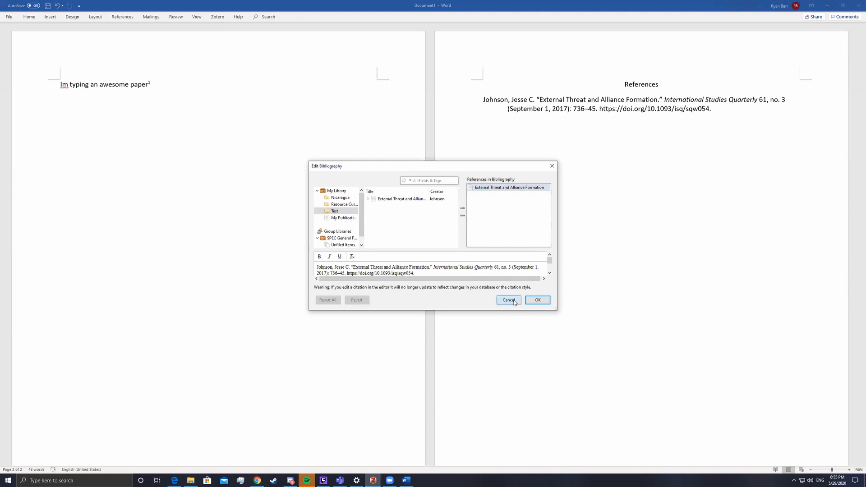
click(509, 300)
click(218, 18)
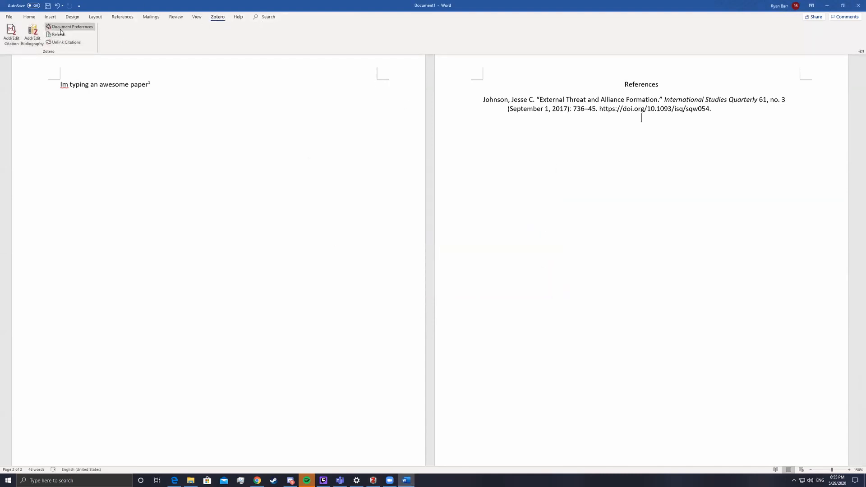
Select the References heading and the bibliography entry
click(665, 137)
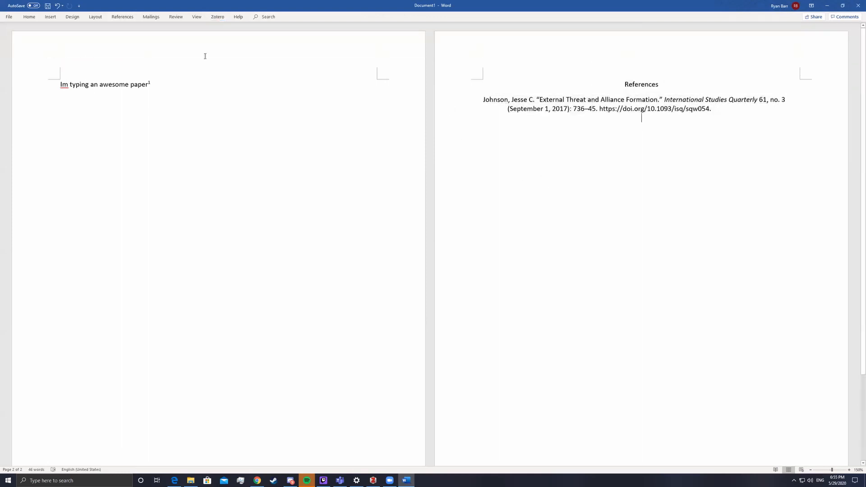
drag(715, 112, 512, 77)
click(712, 123)
drag(713, 112, 519, 84)
click(584, 155)
drag(606, 100, 524, 88)
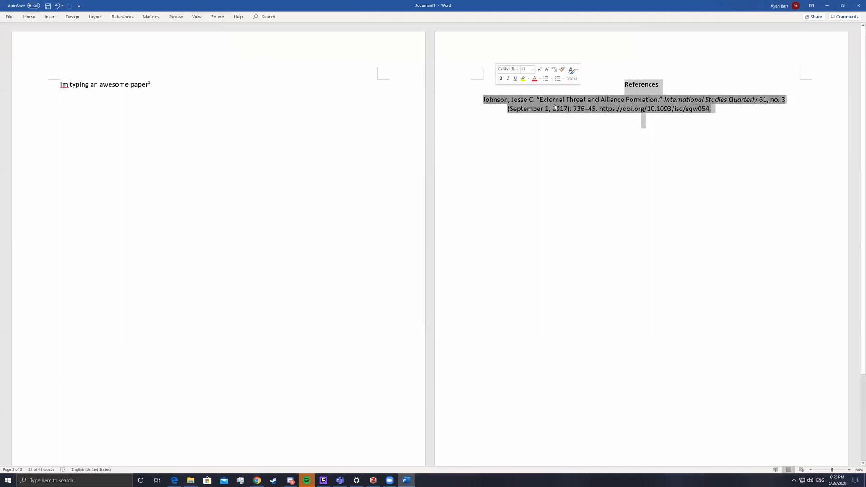
Switch the Zotero document style to American Psychological Association 7th edition
click(218, 17)
click(66, 32)
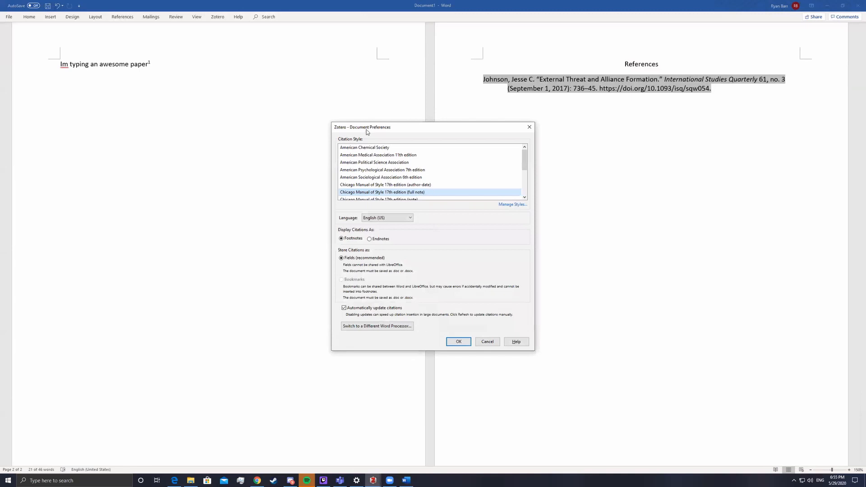
scroll(398, 174, down, 4)
scroll(418, 189, up, 2)
scroll(418, 188, down, 2)
scroll(413, 179, up, 4)
scroll(402, 163, down, 2)
scroll(404, 169, up, 1)
click(403, 164)
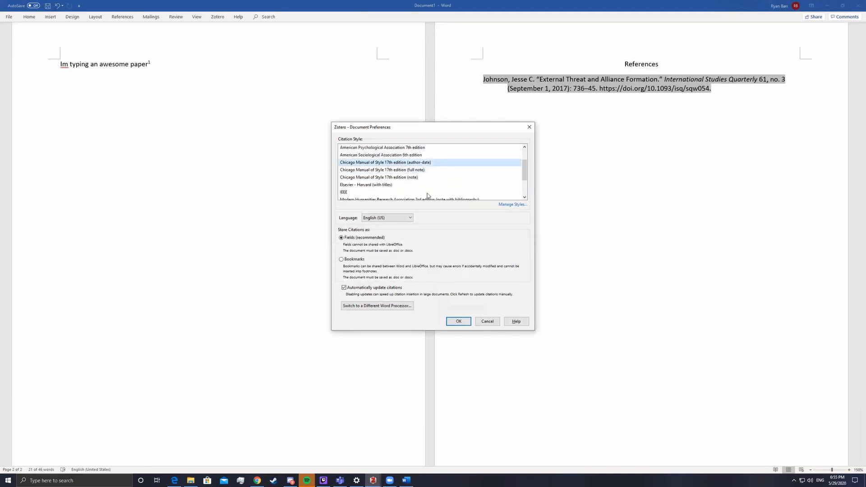
scroll(405, 164, up, 1)
click(395, 171)
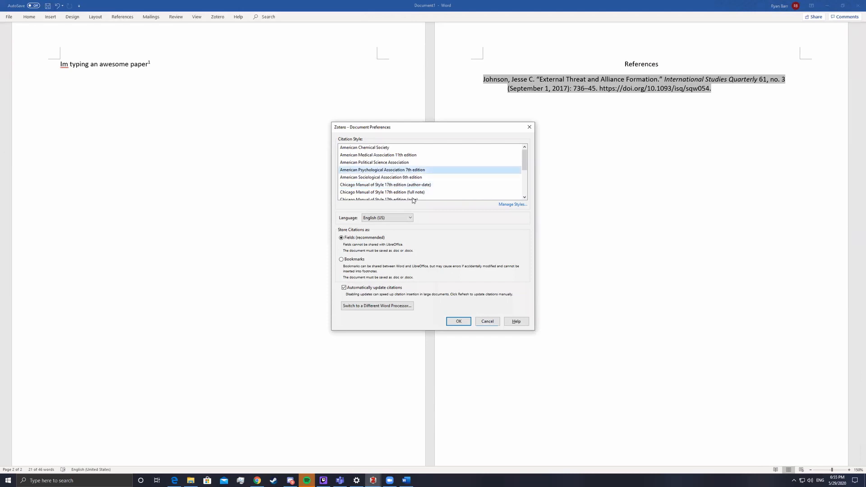
click(458, 322)
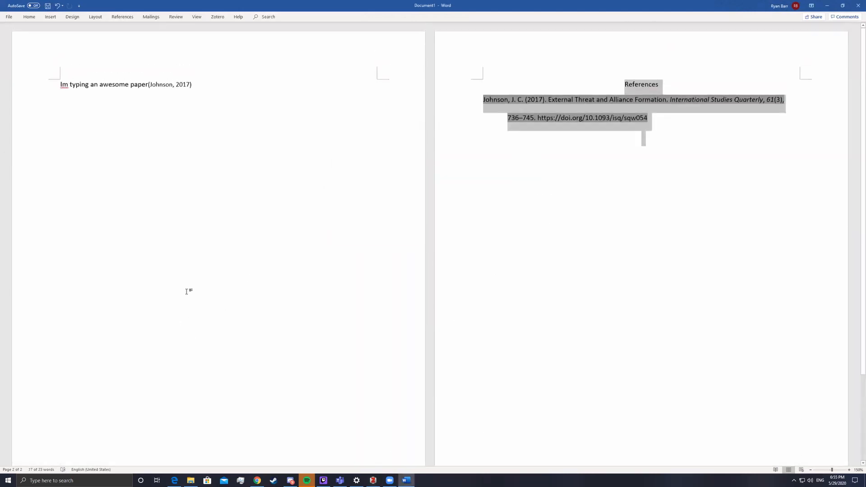
scroll(196, 278, up, 1)
Delete the (Johnson, 2017) in-text citation after the word 'paper'
click(180, 86)
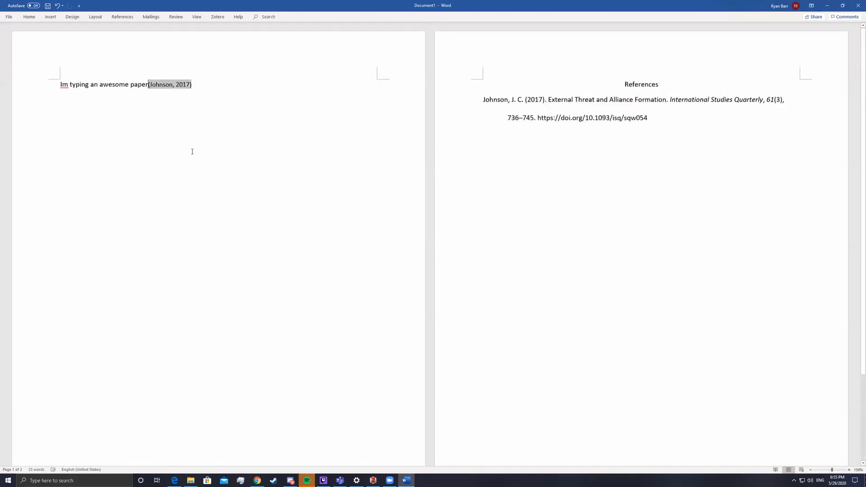
click(191, 150)
click(148, 85)
key(BackSpace)
scroll(486, 167, down, 5)
scroll(586, 118, up, 5)
click(559, 97)
drag(189, 85, 147, 86)
key(BackSpace)
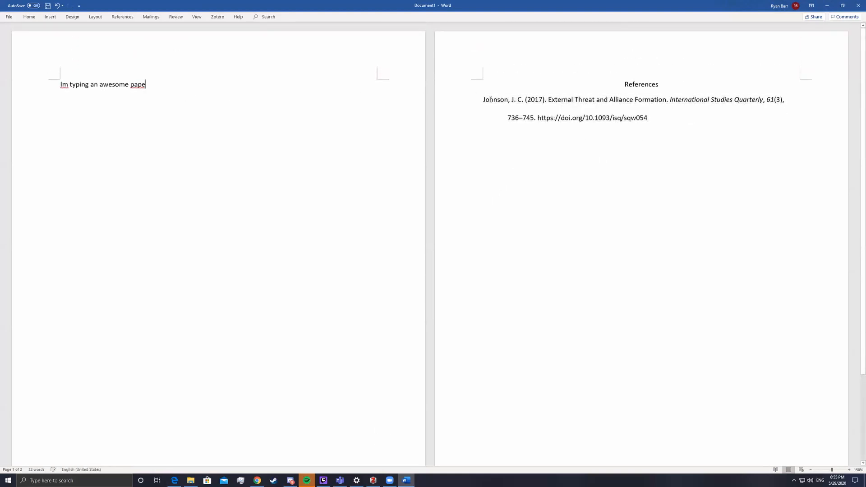
text(r)
double_click(153, 85)
click(154, 86)
Delete the References heading and its bibliography entry
scroll(200, 115, down, 1)
scroll(200, 115, up, 1)
drag(665, 126, 478, 98)
click(610, 159)
drag(658, 117, 479, 95)
click(636, 153)
drag(659, 120, 462, 93)
key(BackSpace)
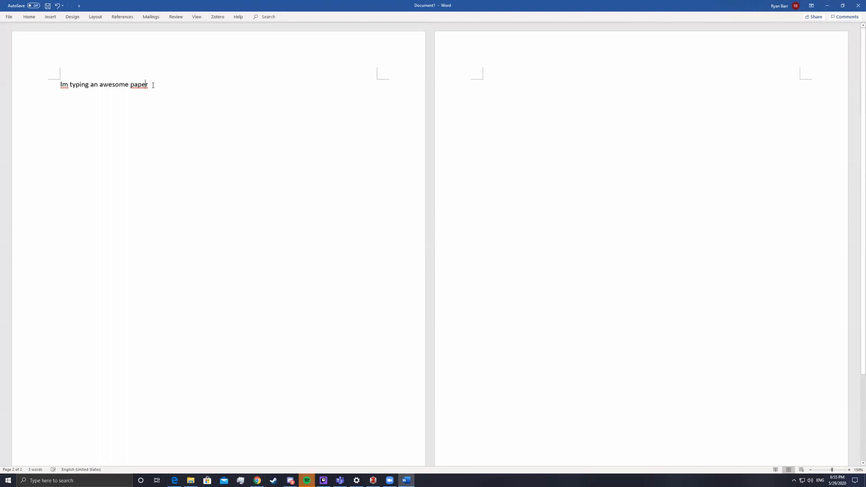
Insert footnote 1 after 'paper' citing Johnson 2017 through Zotero's Add/Edit Citation
key(ctrl+alt+f)
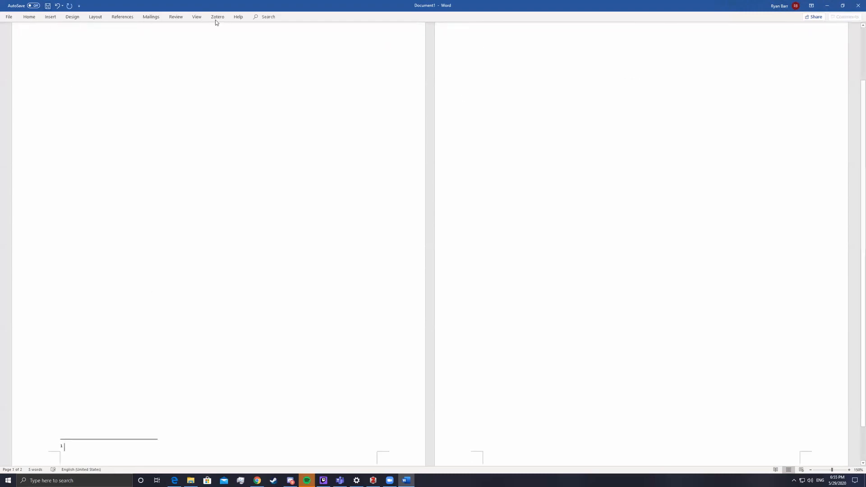
click(217, 18)
click(10, 34)
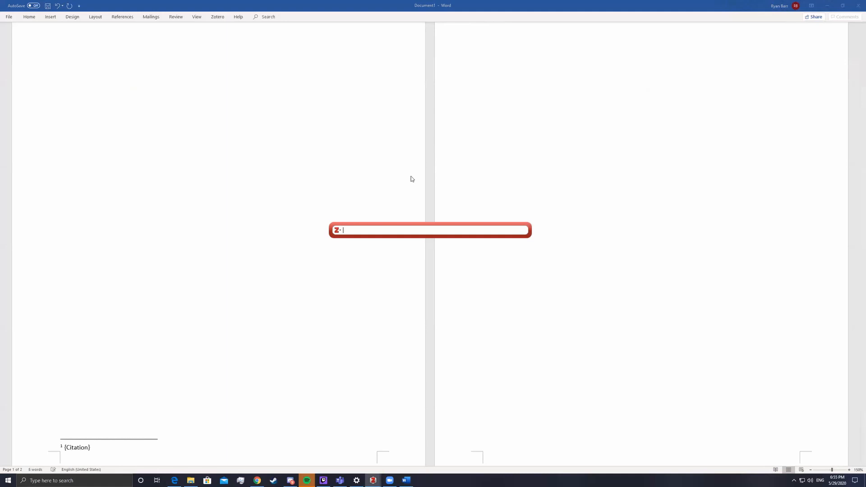
text(johnson)
key(Return)
key(Return)
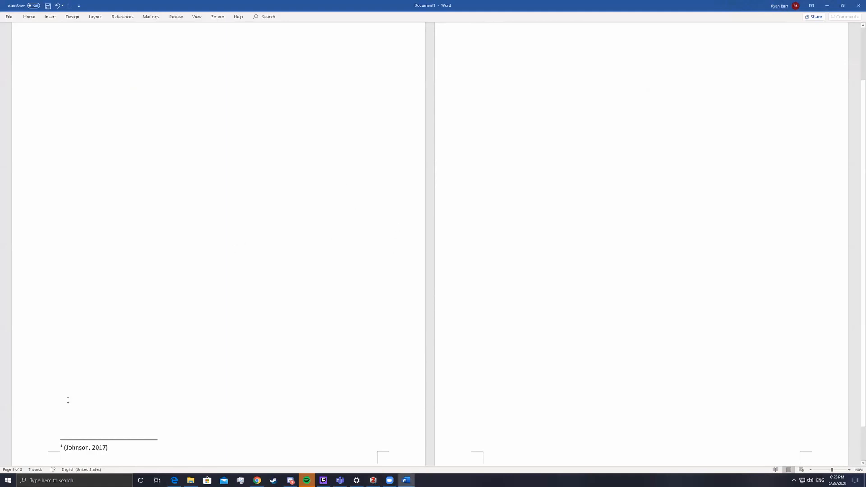
double_click(100, 450)
click(577, 147)
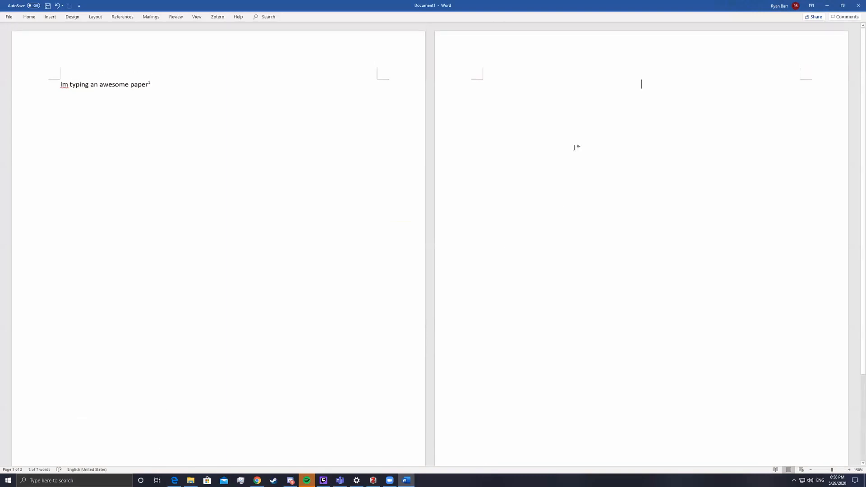
Add a Zotero bibliography for the Johnson article on page 2
click(218, 17)
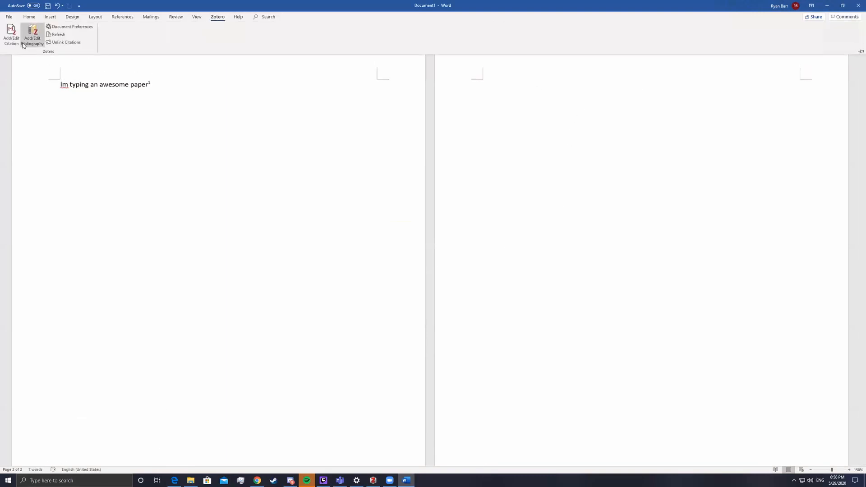
click(37, 37)
drag(651, 102, 536, 86)
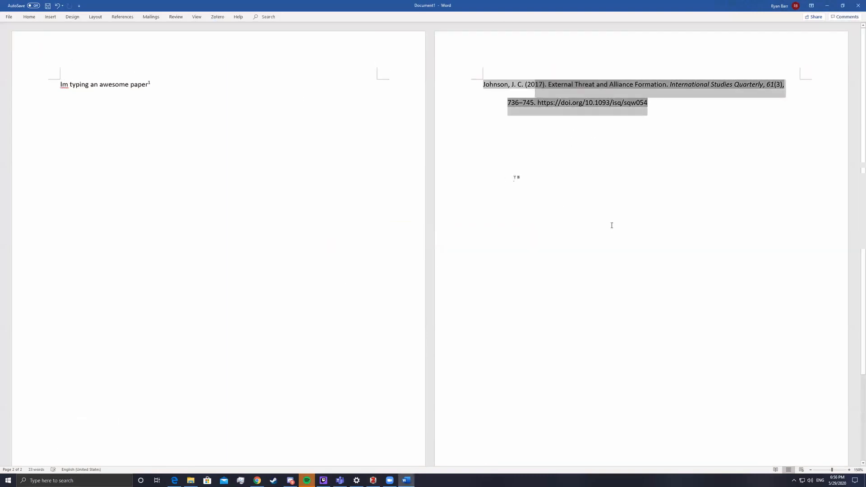
click(655, 106)
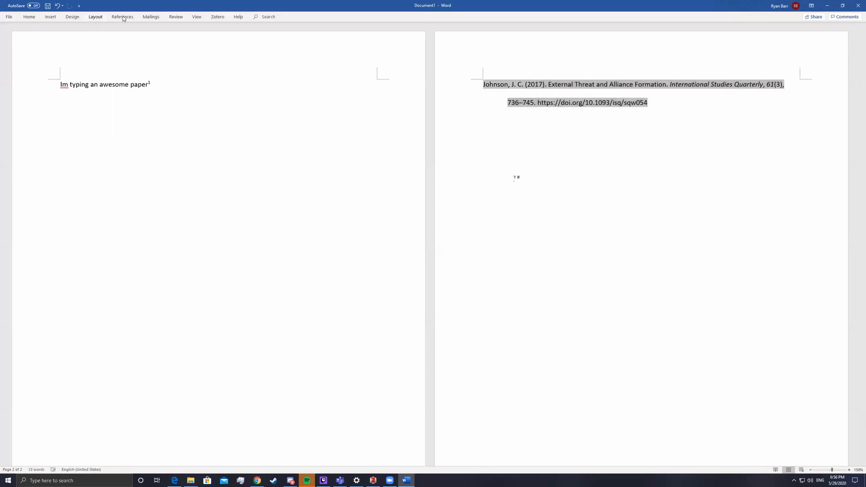
Set the document's citation style to Chicago Manual of Style 17th edition (full note)
click(217, 17)
click(63, 26)
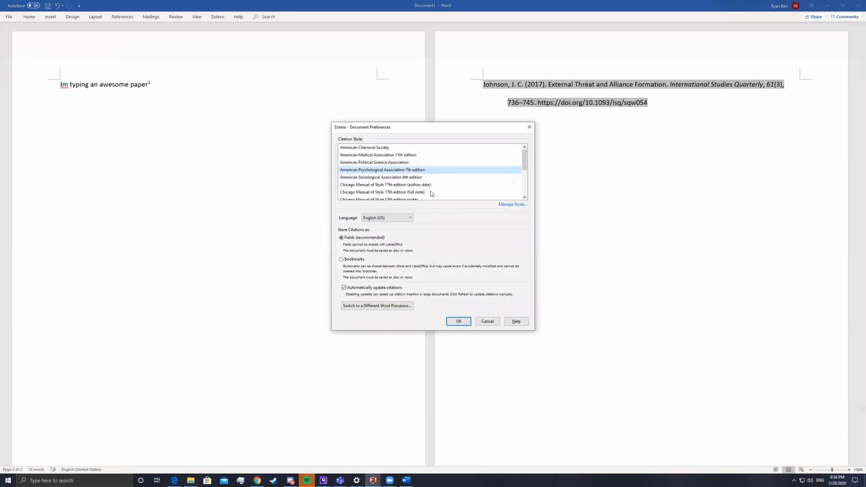
click(390, 192)
click(458, 322)
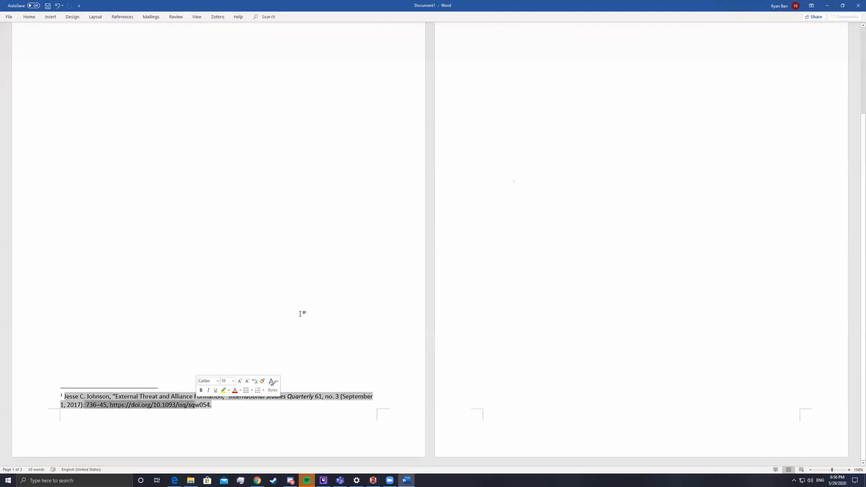
drag(481, 86, 649, 117)
click(616, 174)
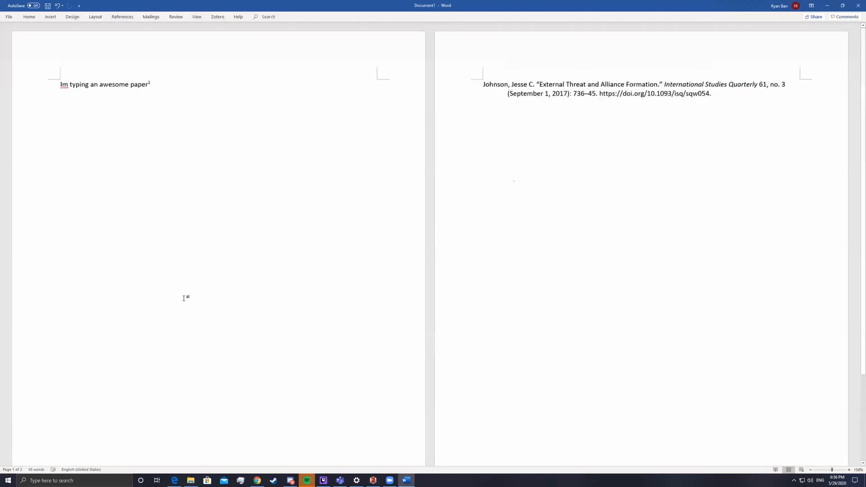
scroll(204, 243, down, 1)
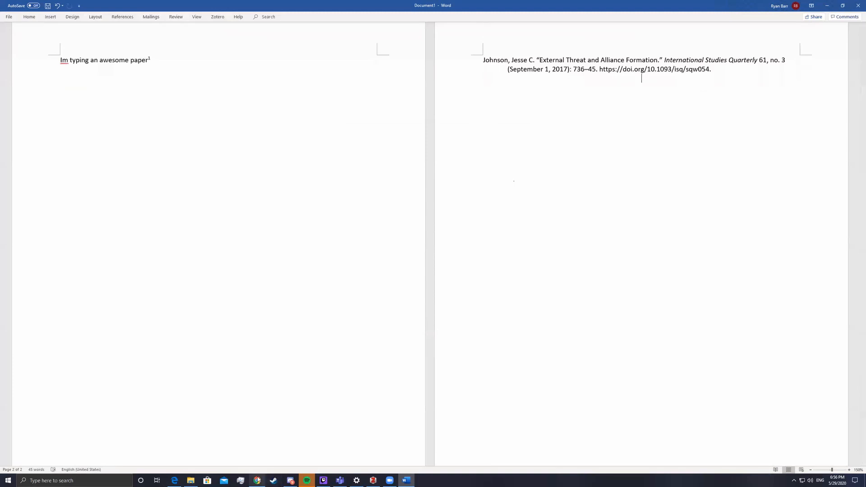
mouse_move(258, 480)
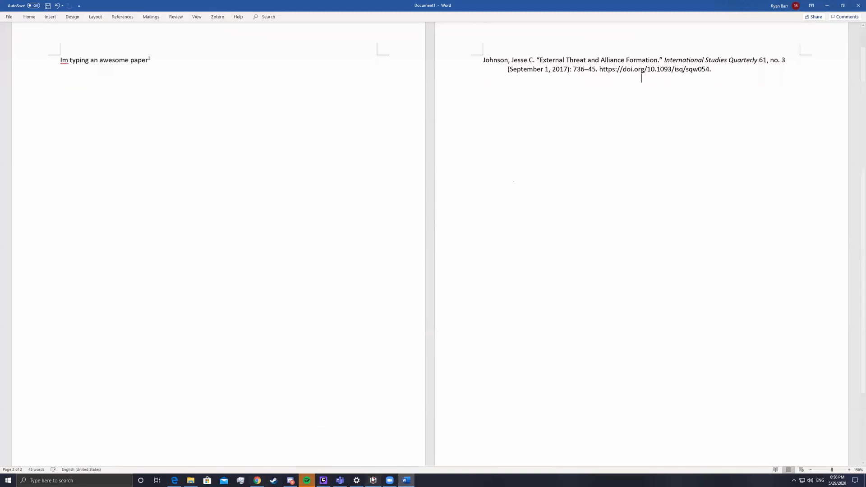
Select the External Threat and Alliance Formation item in Zotero and glance at its Chrome page
click(373, 480)
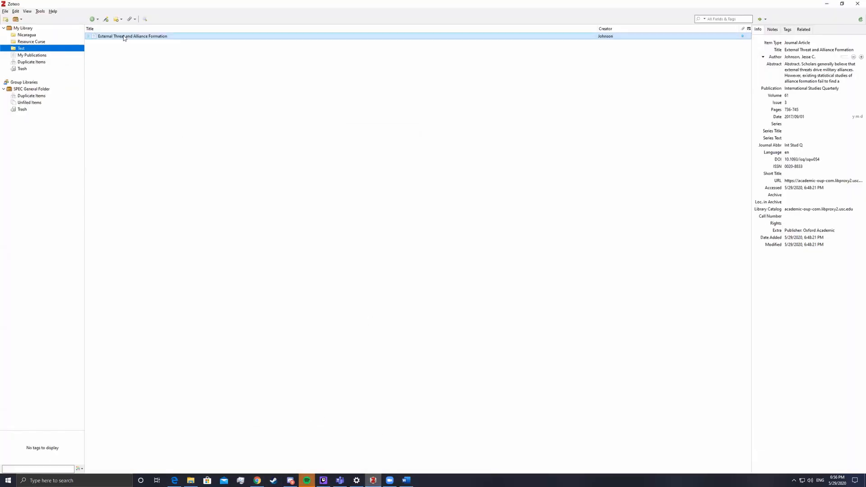
click(147, 38)
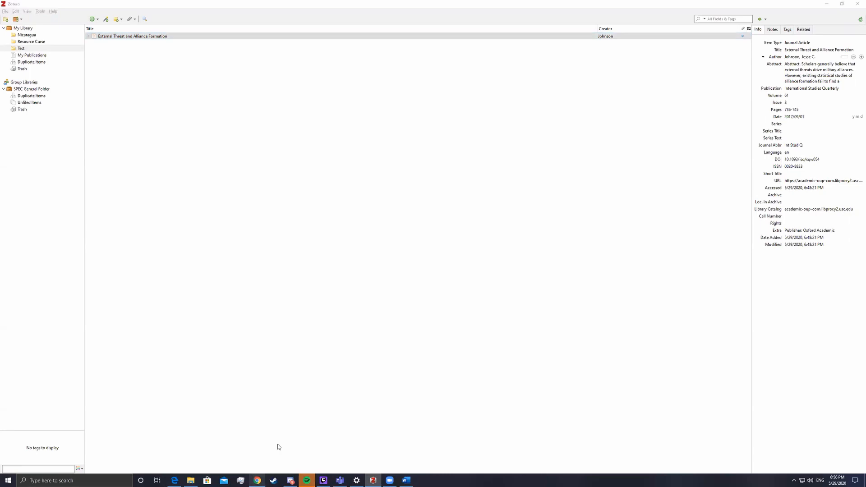
click(257, 480)
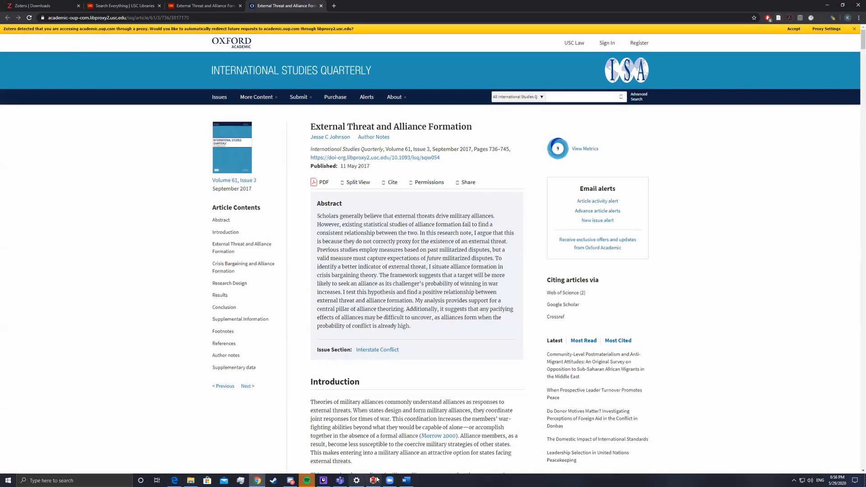
click(373, 480)
View the Johnson article's PDF, close it, then open the SPEC General Folder library
double_click(144, 36)
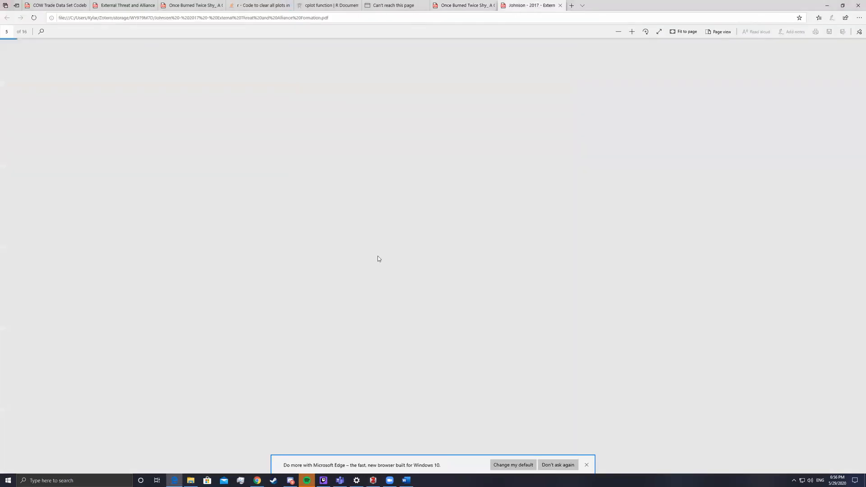
scroll(448, 451, down, 4)
scroll(496, 298, up, 4)
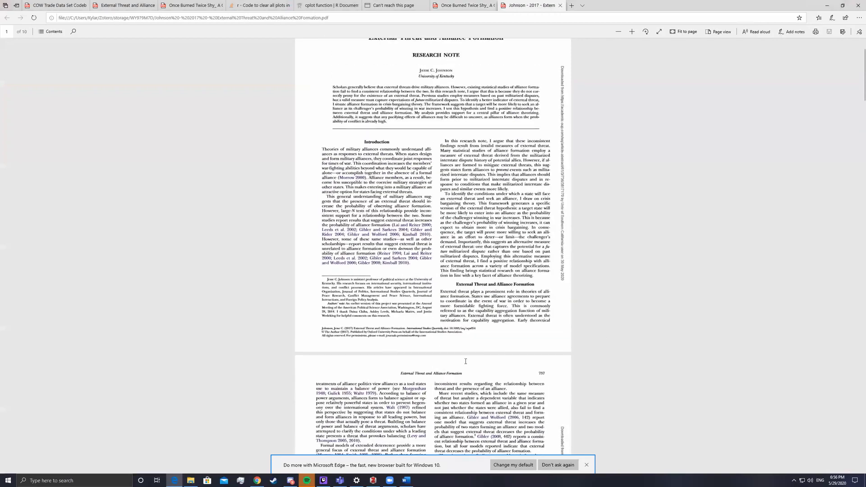
click(561, 6)
key(alt+Tab)
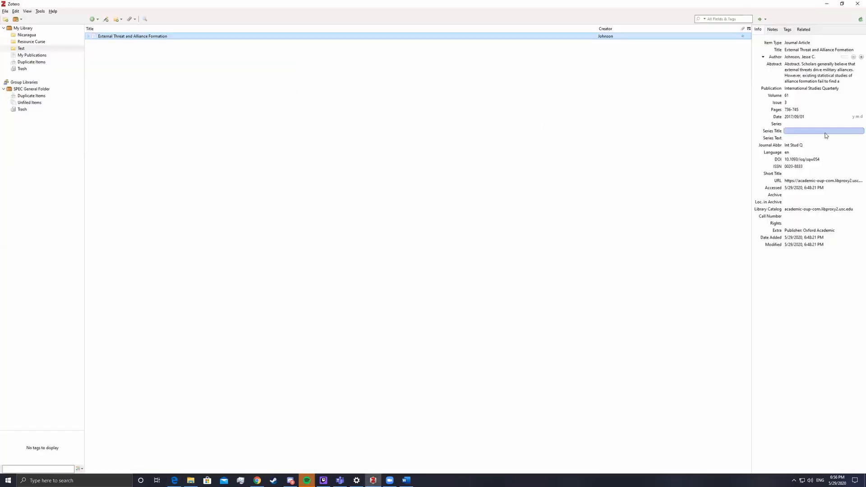
double_click(126, 36)
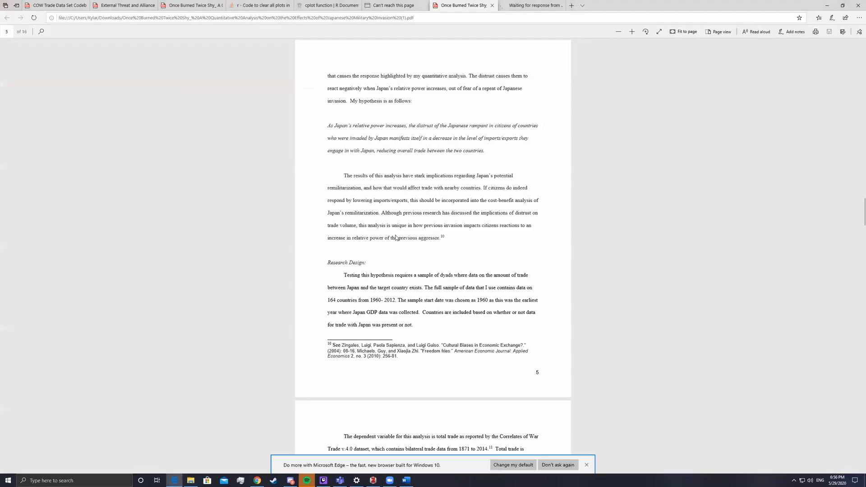
scroll(406, 275, down, 20)
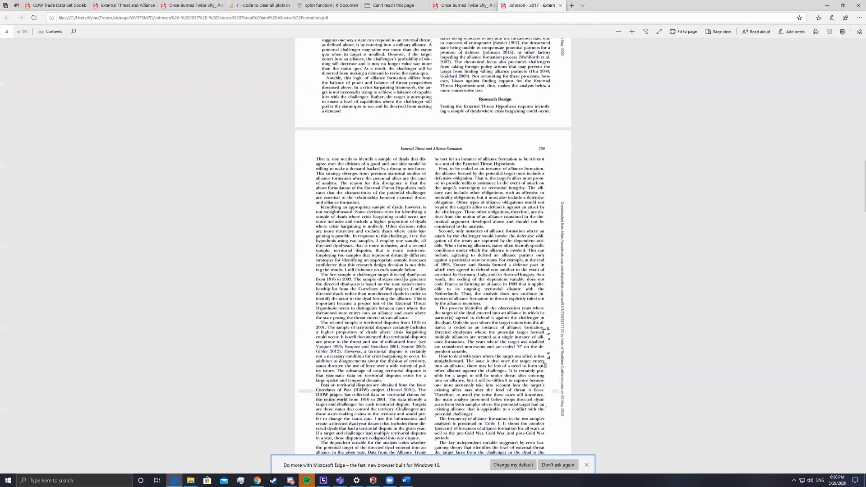
click(560, 6)
key(alt+Tab)
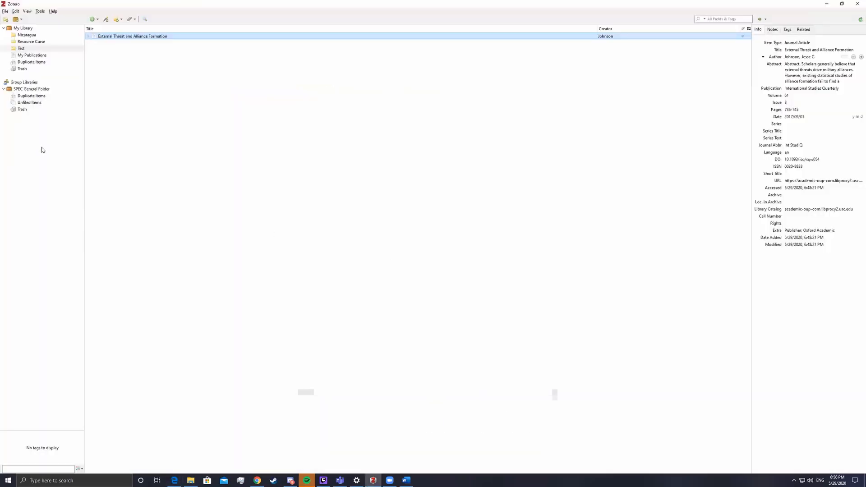
click(39, 103)
click(32, 90)
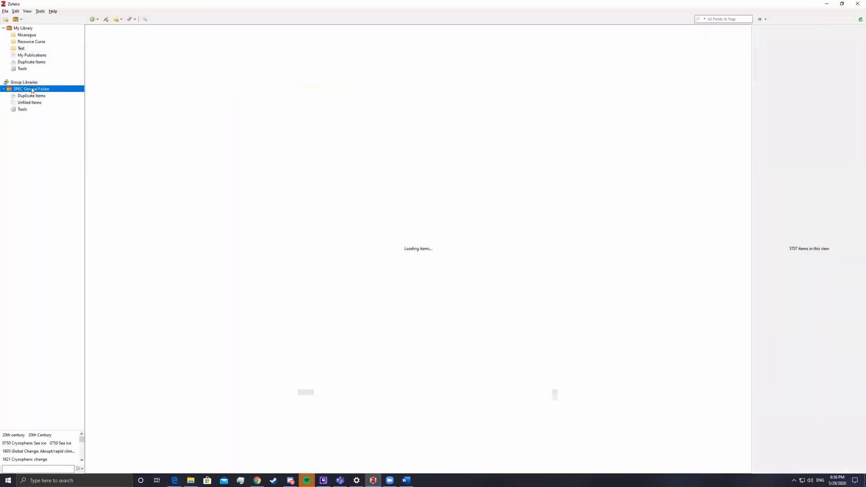
Review My Publications and the My Library and SPEC duplicate lists, ending on the Test collection
click(27, 56)
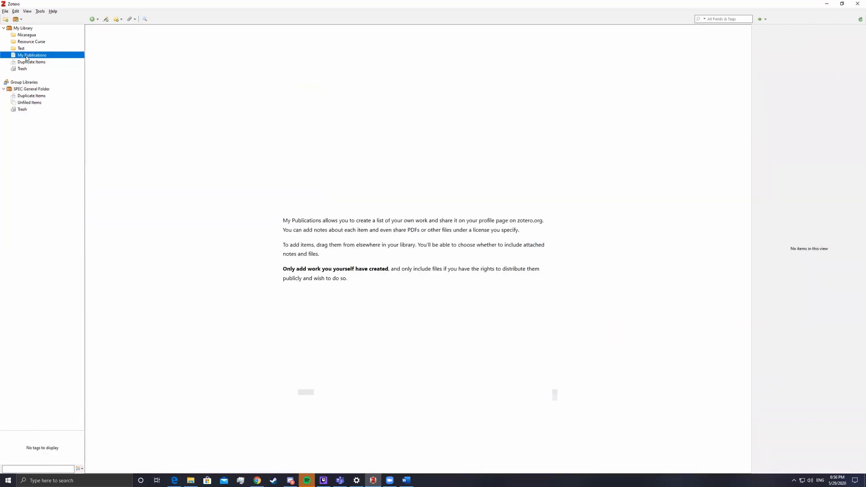
click(28, 63)
click(112, 54)
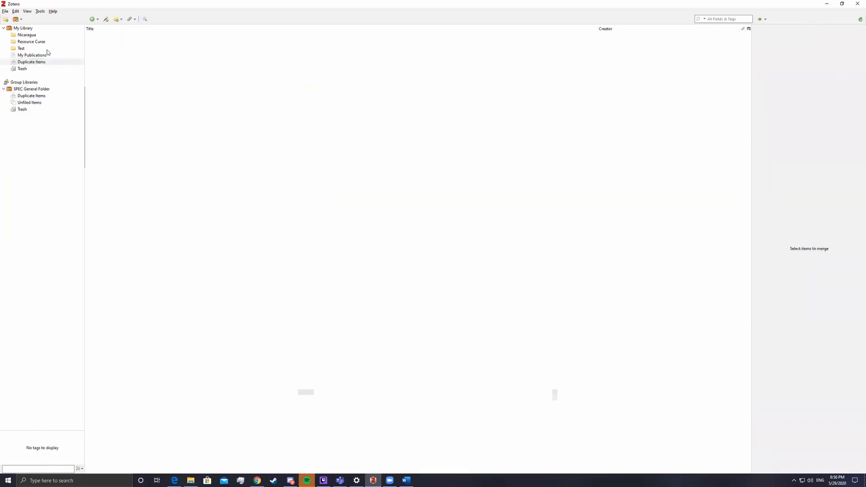
click(32, 96)
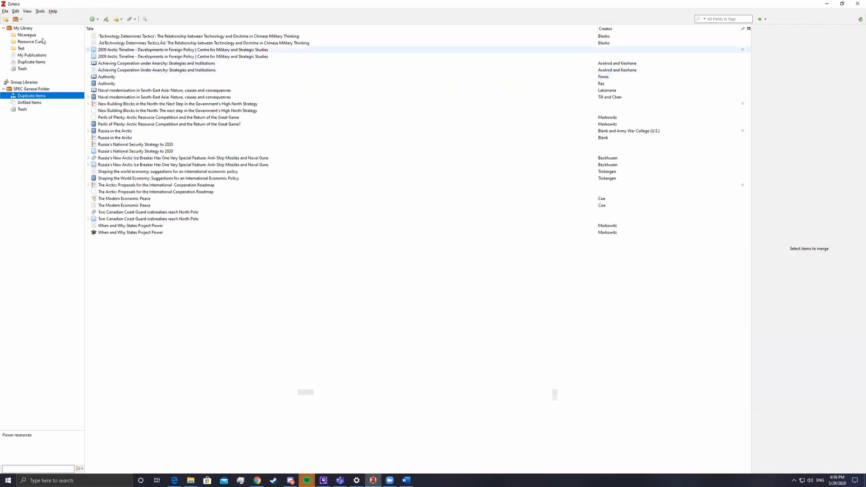
click(24, 55)
click(32, 90)
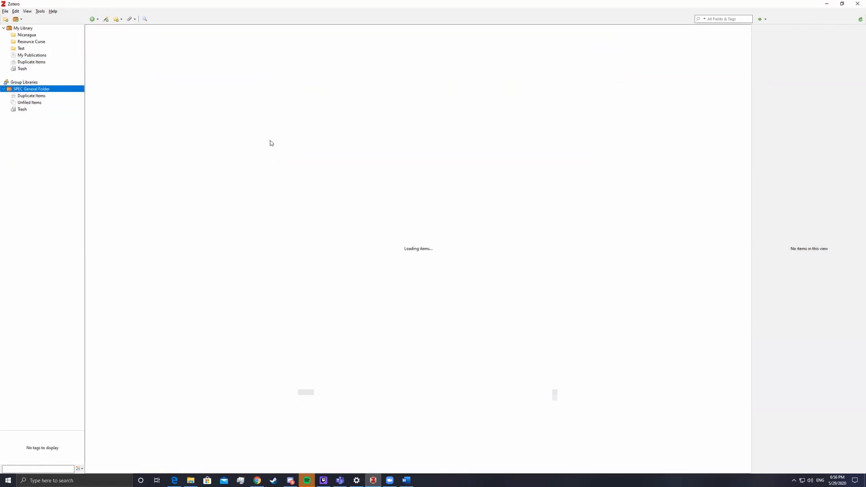
drag(751, 108, 717, 55)
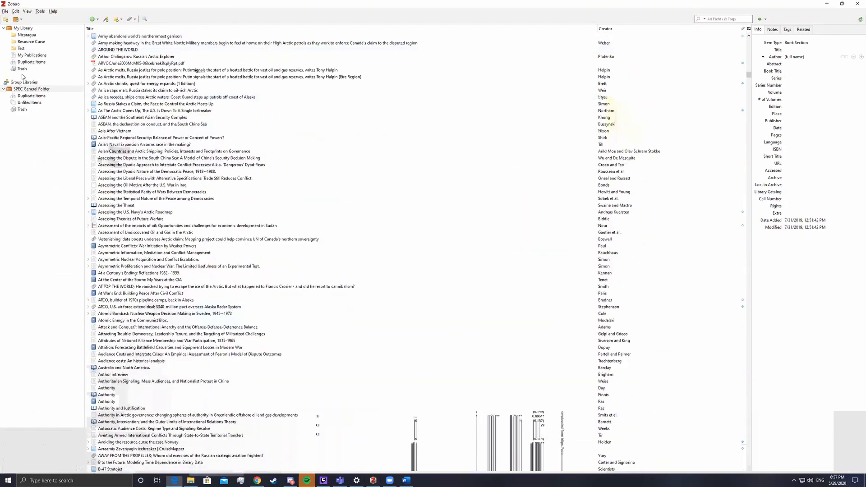
click(30, 96)
click(26, 62)
click(22, 49)
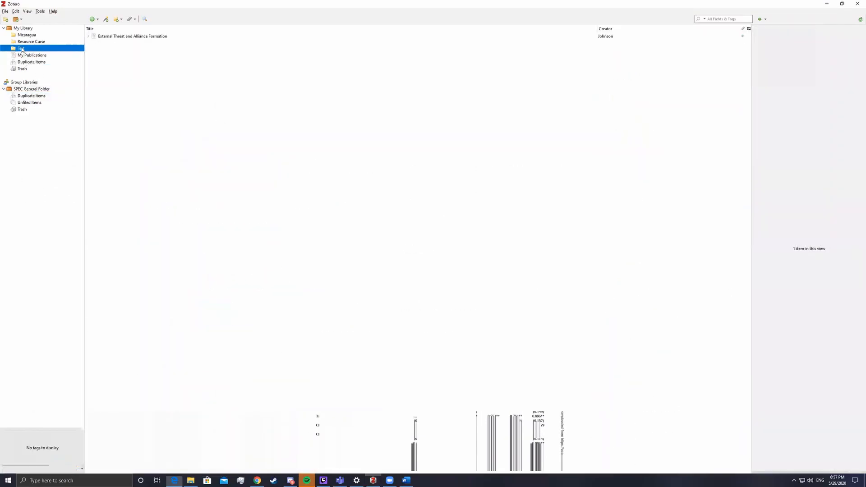
click(257, 480)
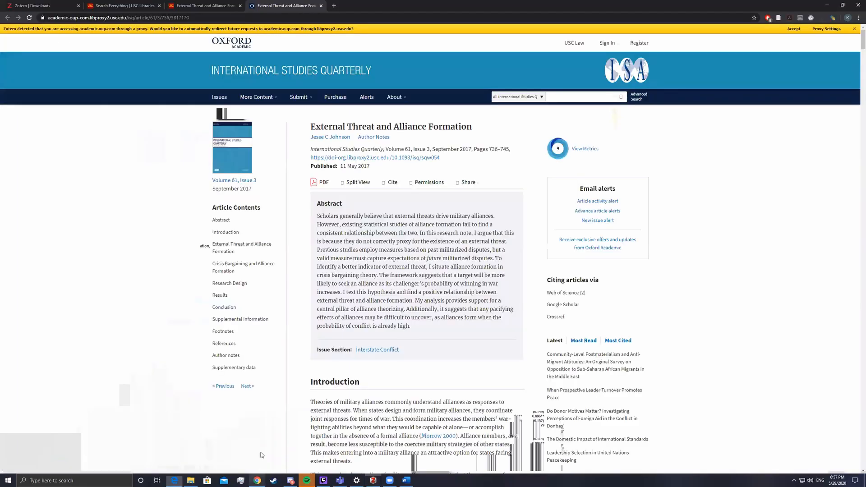
Save the Oxford Academic article to Zotero twice with the browser connector
click(782, 18)
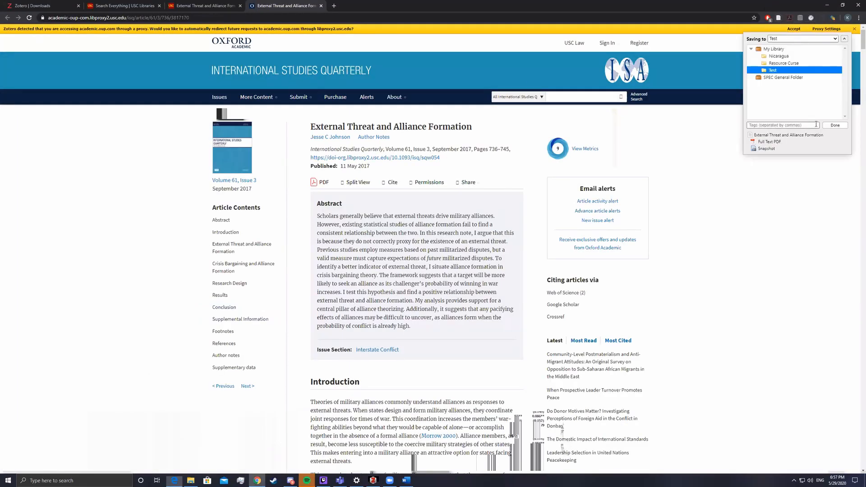
click(835, 125)
key(alt+Tab)
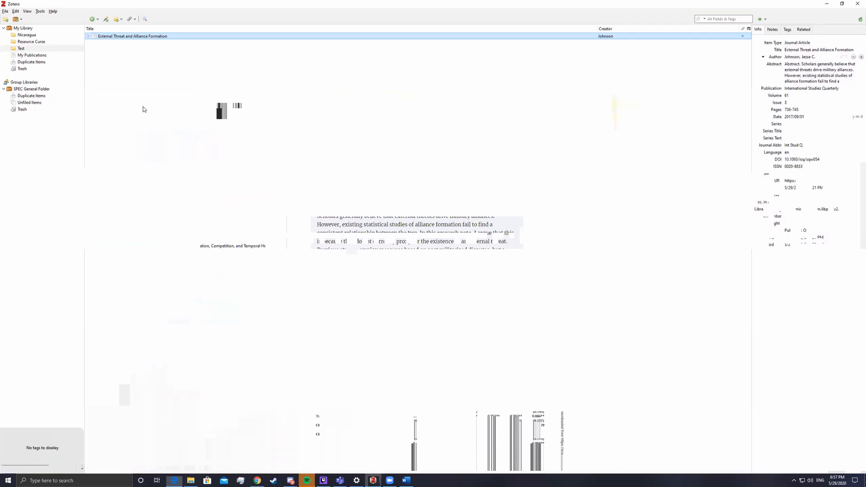
key(alt+Tab)
click(779, 18)
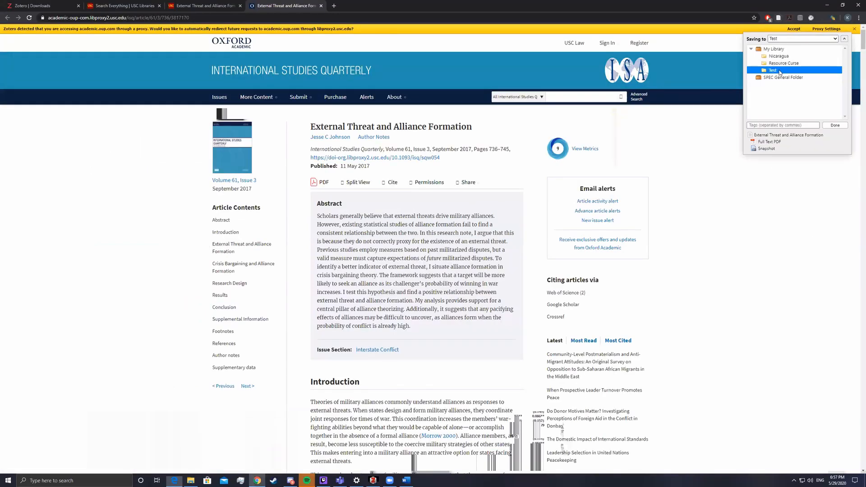
click(834, 126)
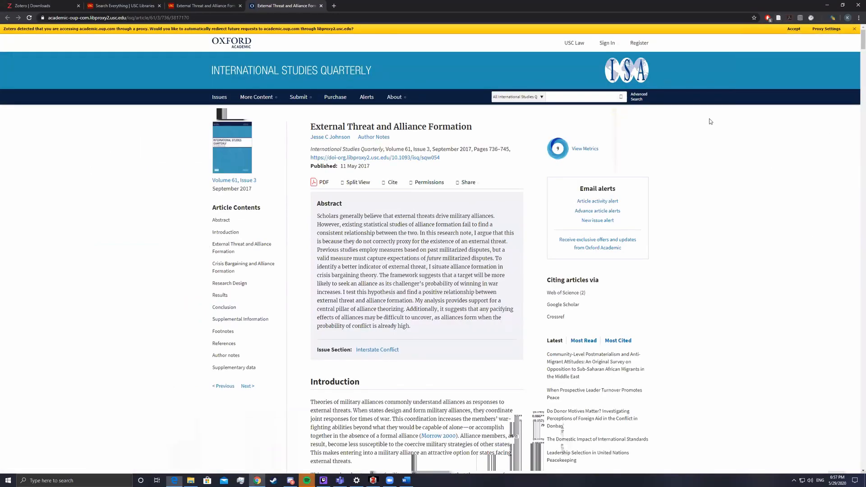
key(alt+Tab)
Check the Test, Nicaragua and Resource Curse collections in Zotero for the saved article
click(28, 49)
click(30, 36)
click(28, 49)
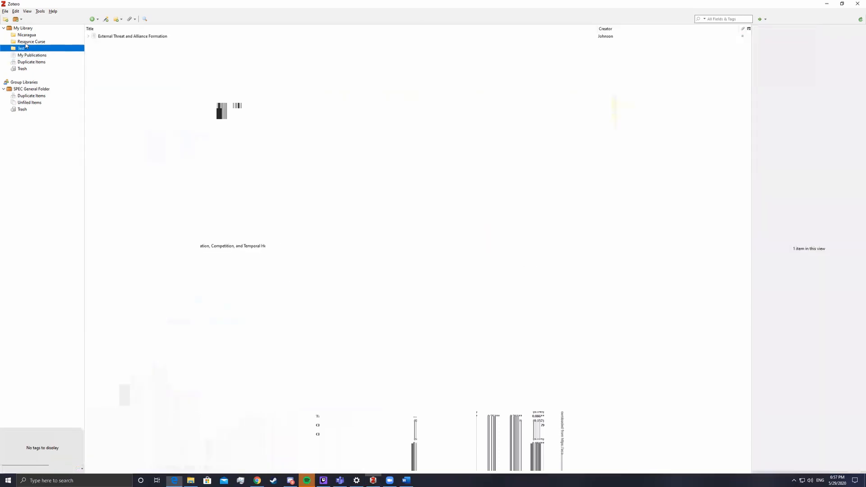
click(28, 43)
click(28, 48)
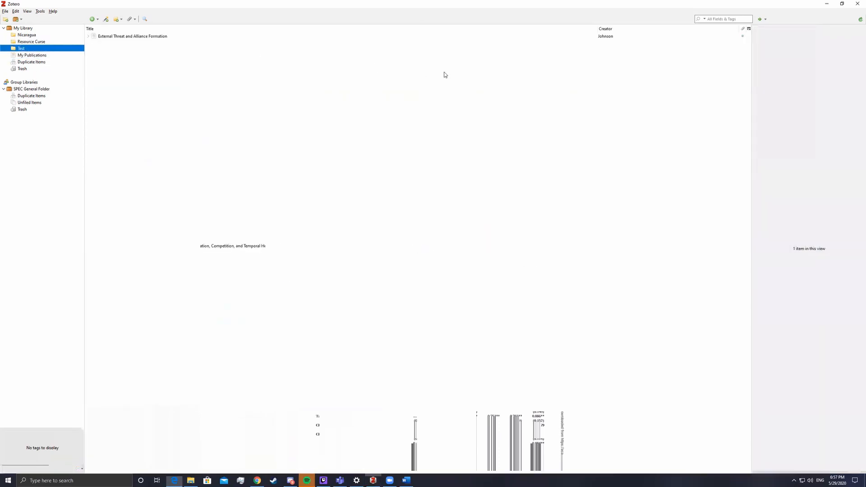
Save the article again with the connector, choosing Test as the destination collection
key(alt+Tab)
click(778, 18)
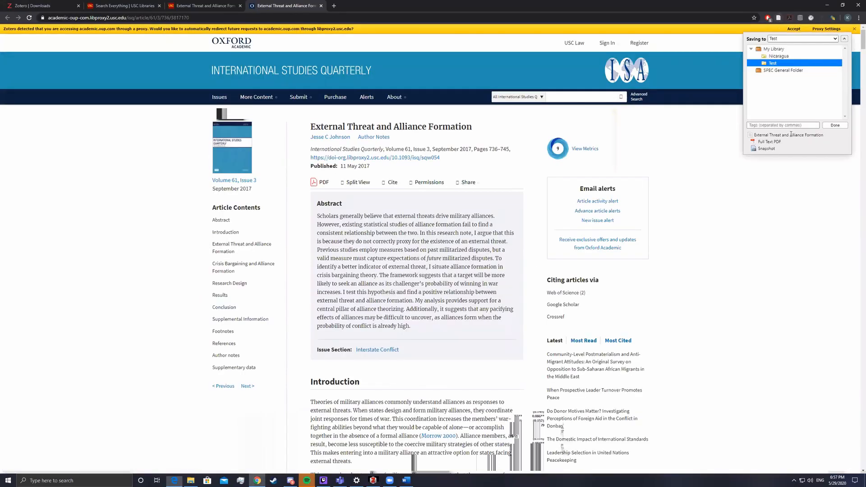
click(776, 50)
click(770, 57)
click(770, 63)
click(834, 125)
key(alt+Tab)
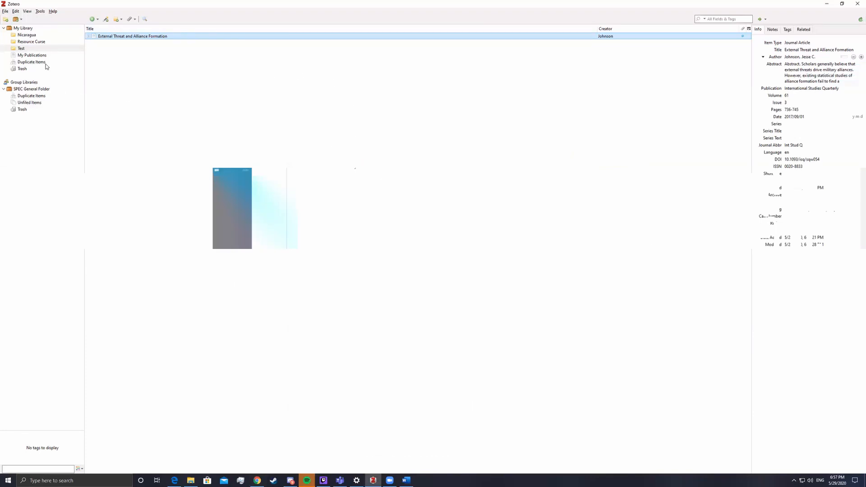
Browse Resource Curse, Test and My Library duplicates, then show SPEC General Folder's duplicates
click(54, 42)
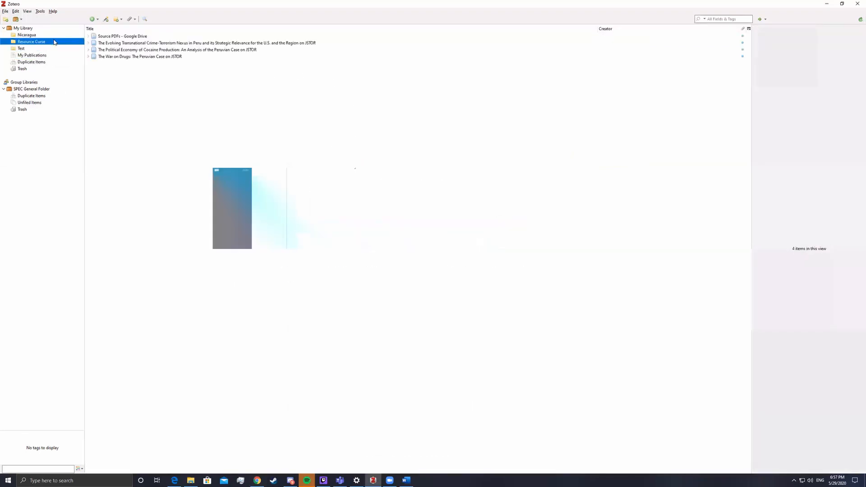
click(44, 49)
click(40, 62)
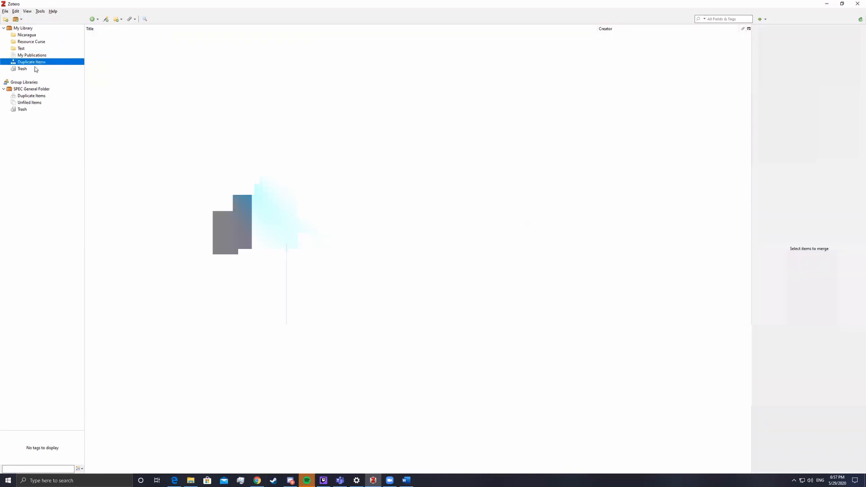
click(32, 96)
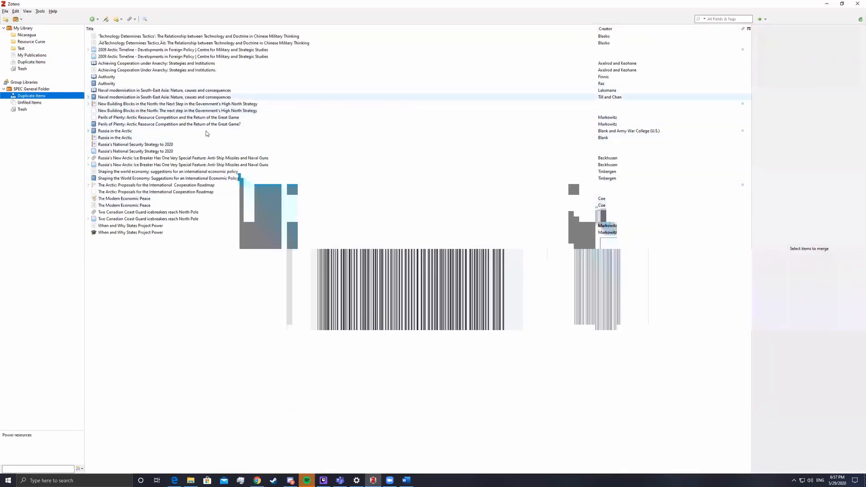
Inspect the Russia, Technology Determines Tactics, 2009 Arctic Timeline and Achieving Cooperation duplicate pairs
click(95, 146)
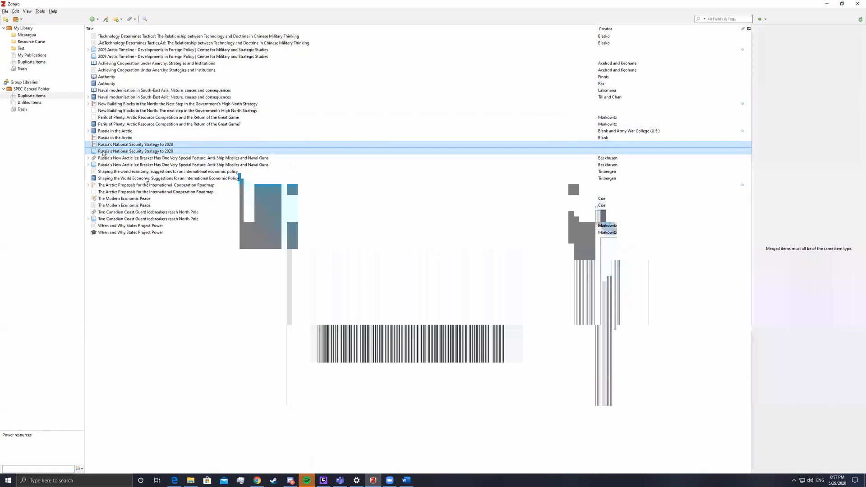
click(104, 158)
click(126, 39)
click(128, 58)
click(128, 65)
click(128, 44)
click(126, 56)
click(25, 97)
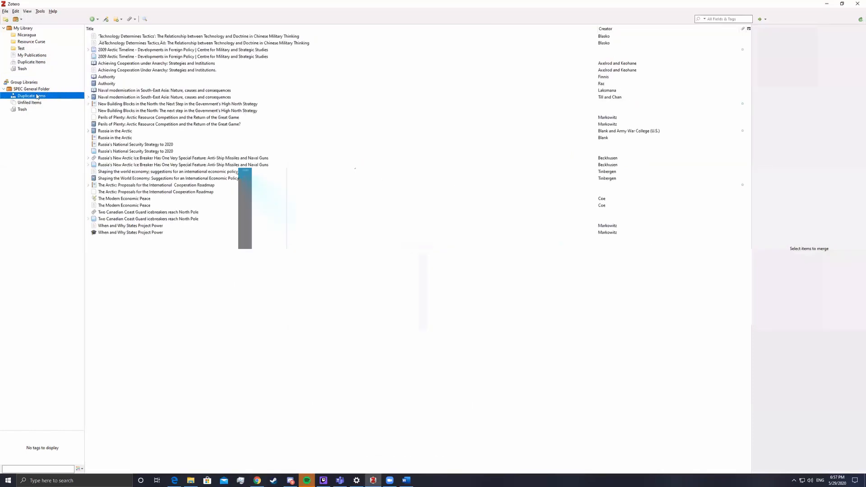
Step through the remaining duplicate pairs, from 2009 Arctic Timeline to When and Why States Project Power
click(154, 54)
click(136, 67)
click(135, 94)
click(135, 120)
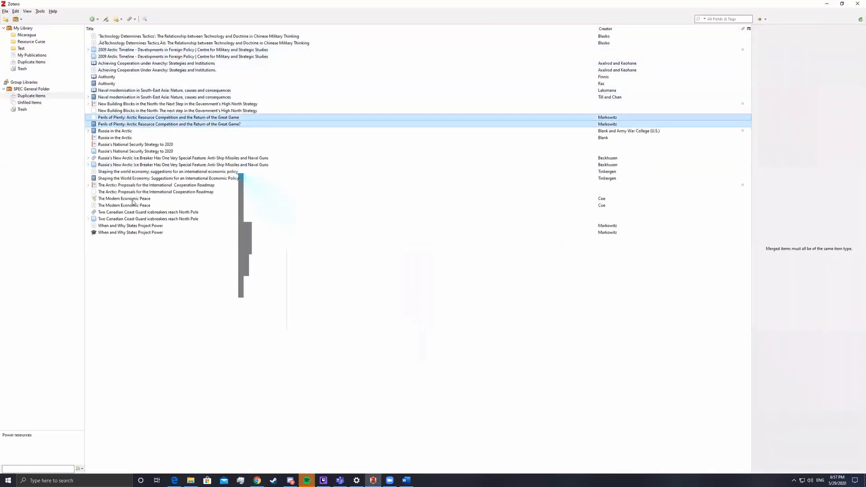
click(138, 175)
click(135, 148)
click(135, 161)
click(135, 189)
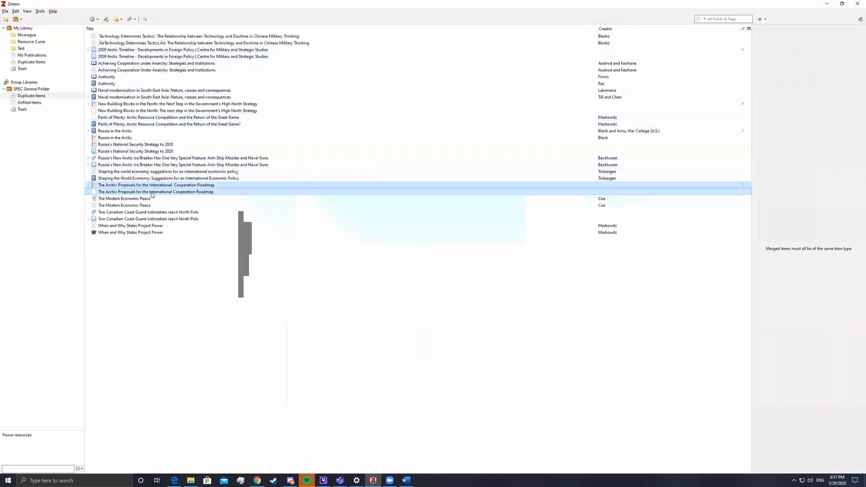
click(138, 214)
click(138, 203)
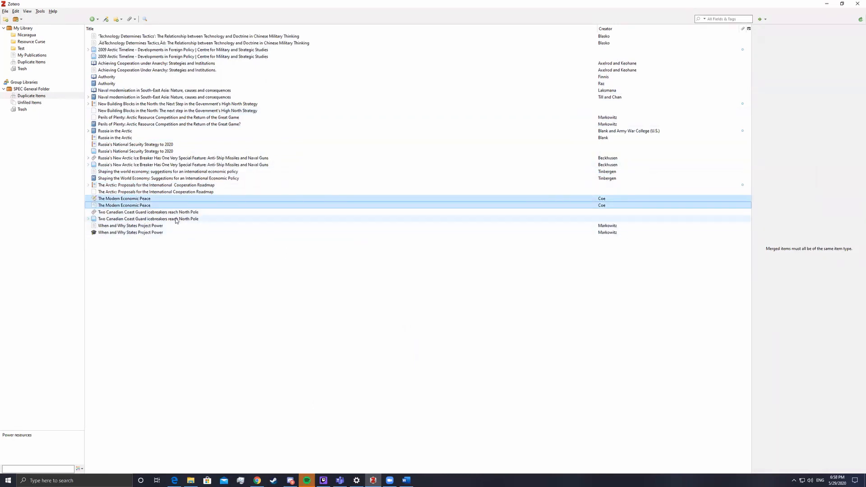
click(102, 229)
Check the Two Canadian Coast Guard pair's actions, revisit a few pairs, then open SPEC's Trash
right_click(111, 219)
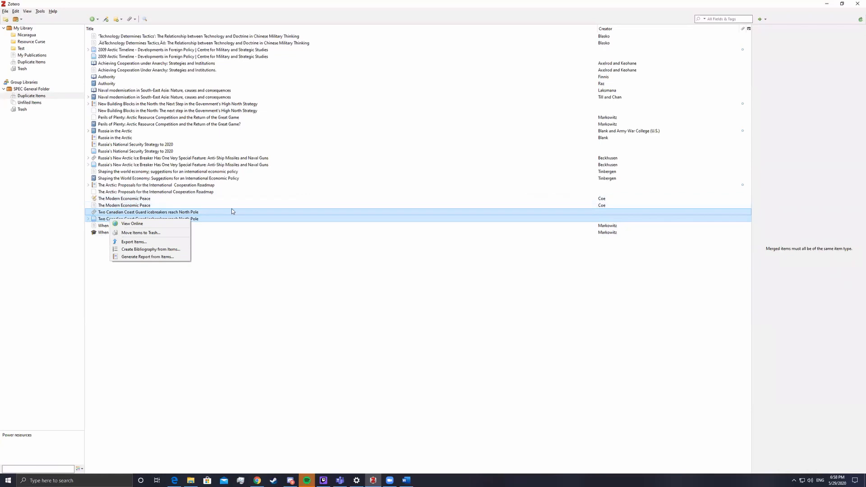
click(136, 192)
click(131, 175)
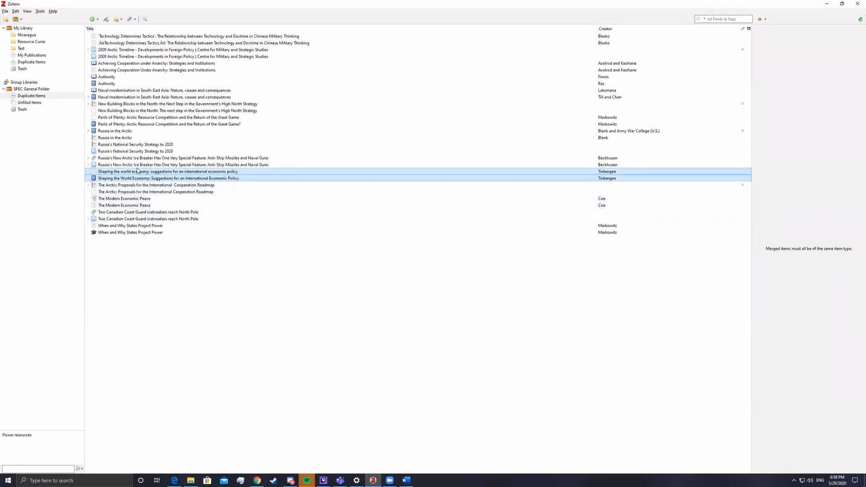
click(126, 113)
click(127, 94)
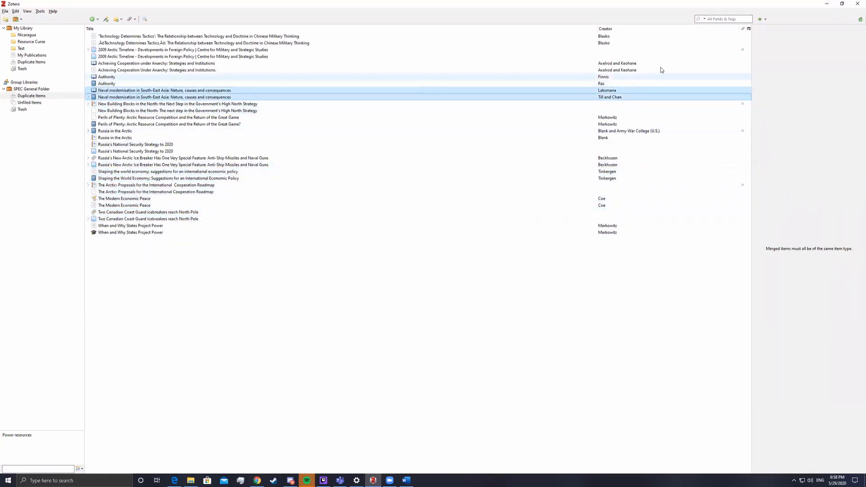
click(22, 109)
scroll(167, 214, down, 5)
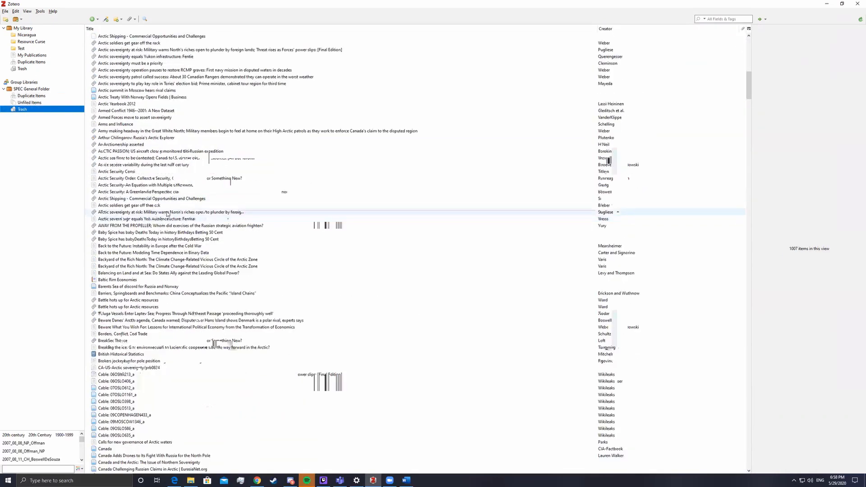
Look through My Library's Trash, My Publications, all items and the Tools menu
scroll(167, 214, down, 10)
click(25, 69)
click(22, 55)
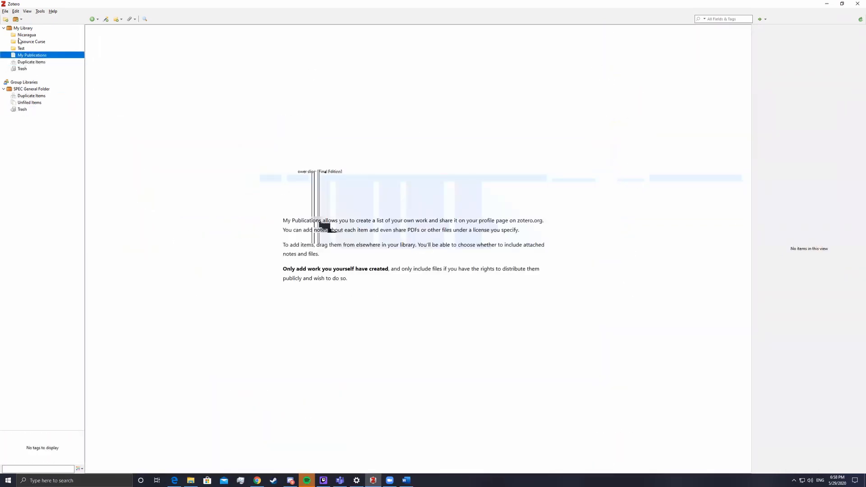
click(20, 29)
click(40, 12)
mouse_move(52, 12)
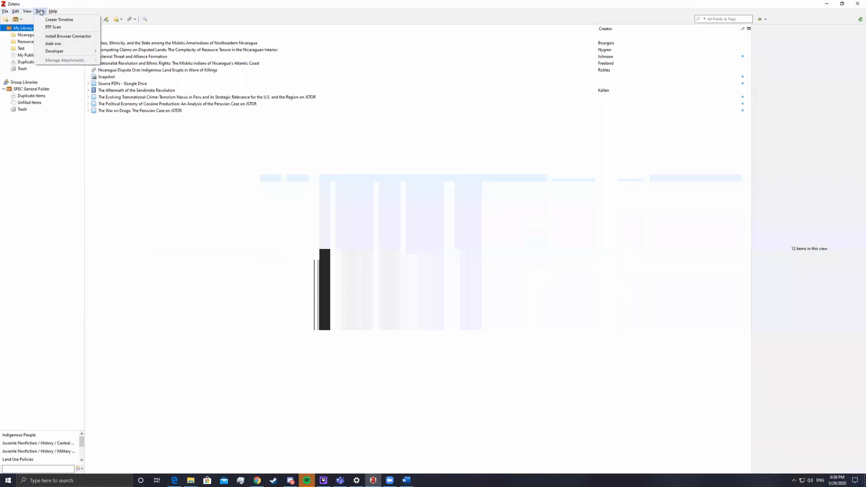
click(131, 189)
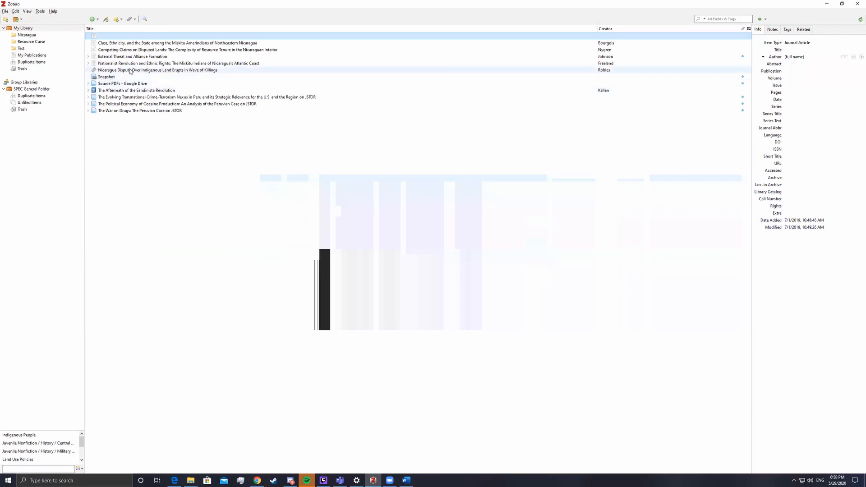
Flip through Nicaragua, Resource Curse, My Publications and Duplicate Items, ending on Test's single item
click(36, 36)
click(36, 42)
click(27, 35)
click(18, 19)
click(38, 22)
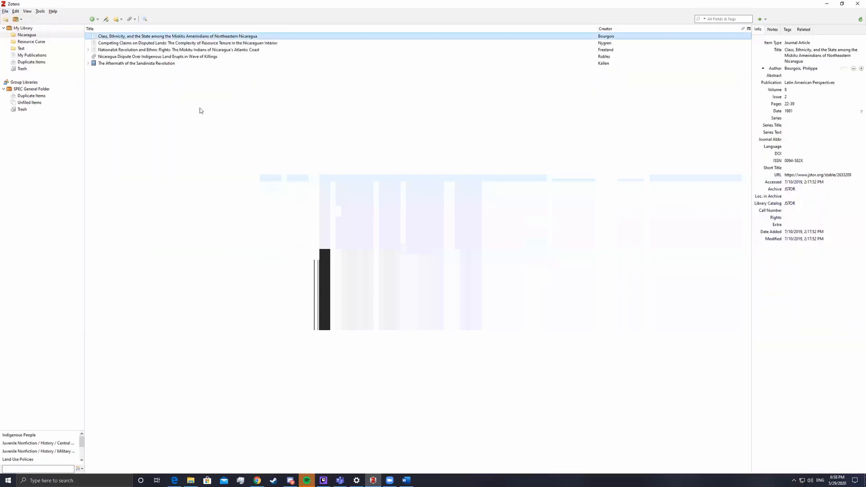
click(34, 47)
click(35, 41)
click(40, 54)
click(30, 37)
click(31, 42)
click(37, 55)
click(39, 62)
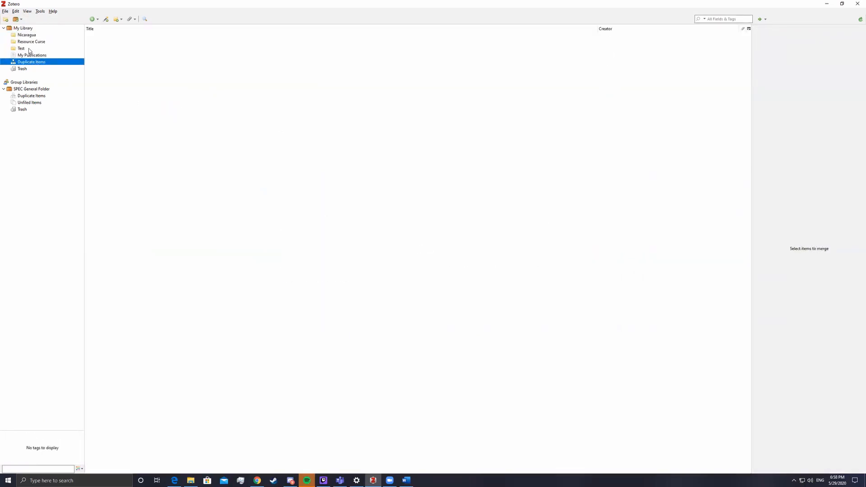
click(30, 49)
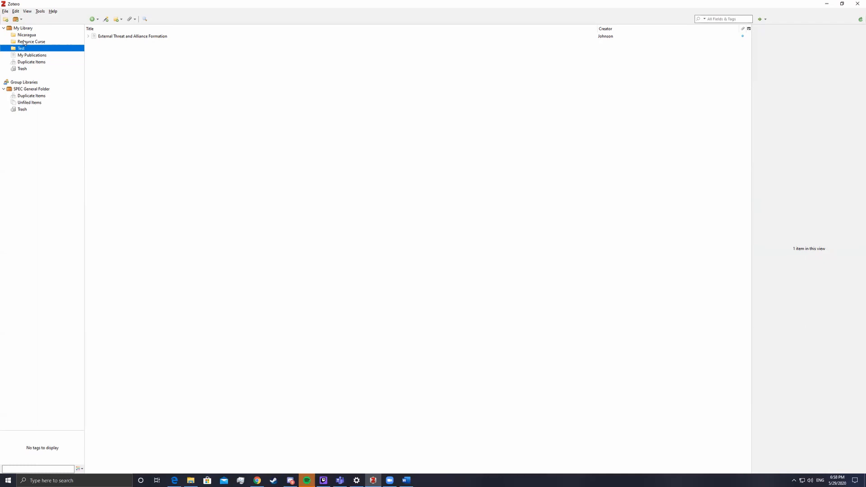
Add an empty Journal Article item to Test via File > New Item > Journal Article
click(175, 82)
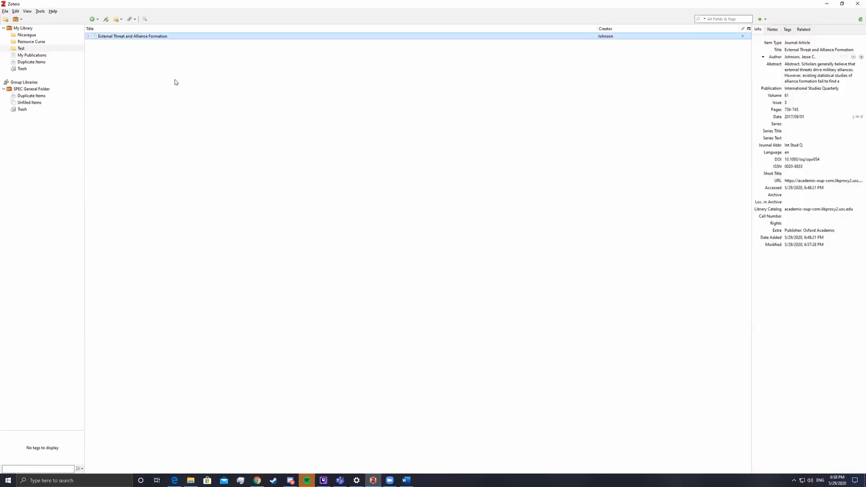
click(7, 12)
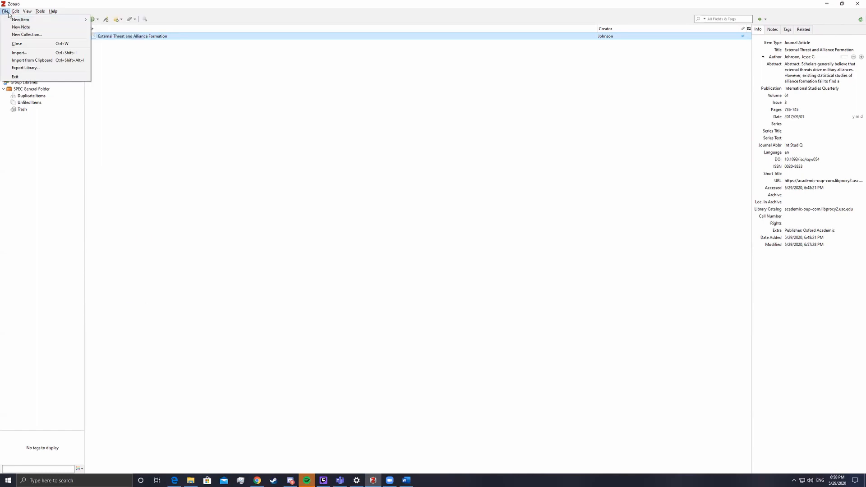
mouse_move(11, 20)
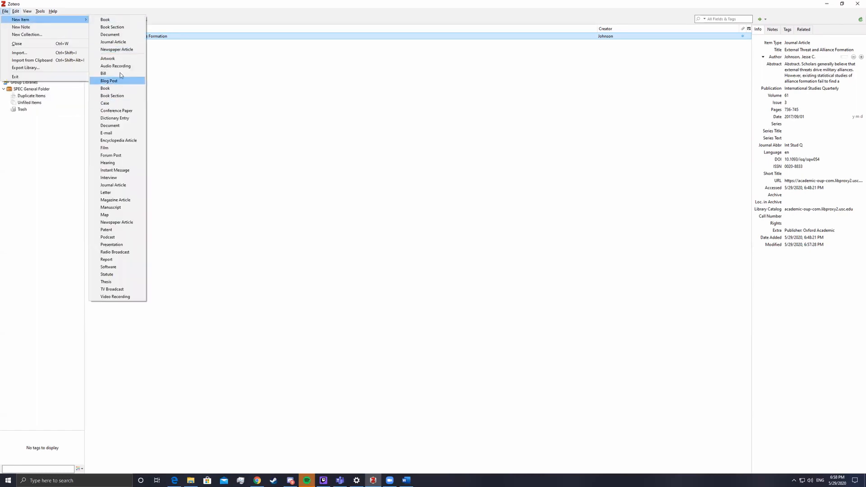
click(121, 187)
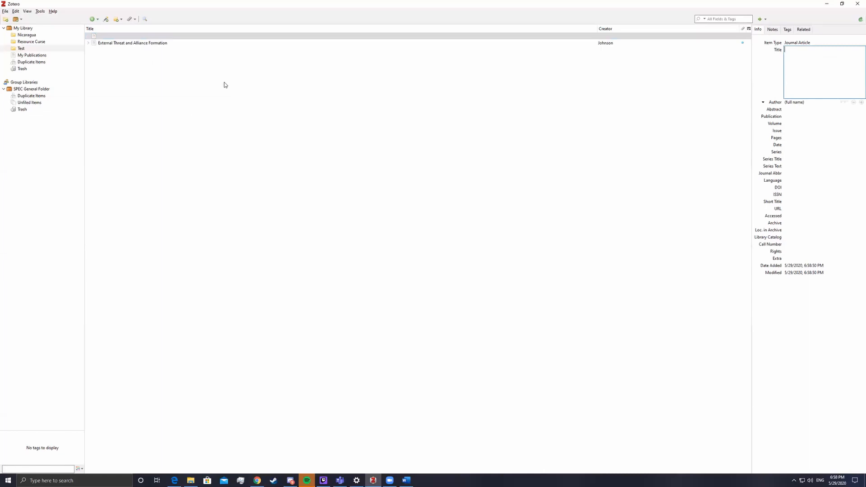